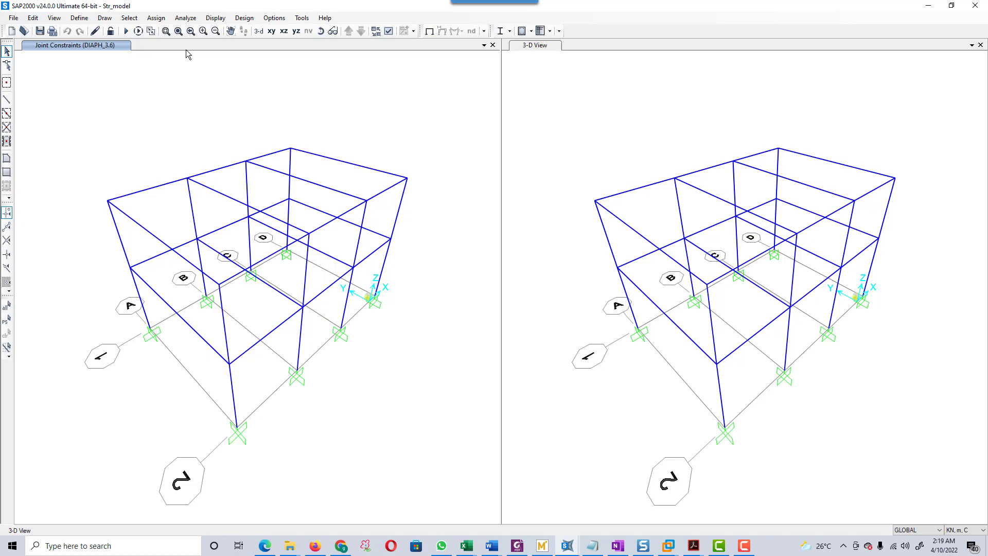
# Step: Start defining a new joint constraint of type Diaphragm
pyautogui.click(80, 18)
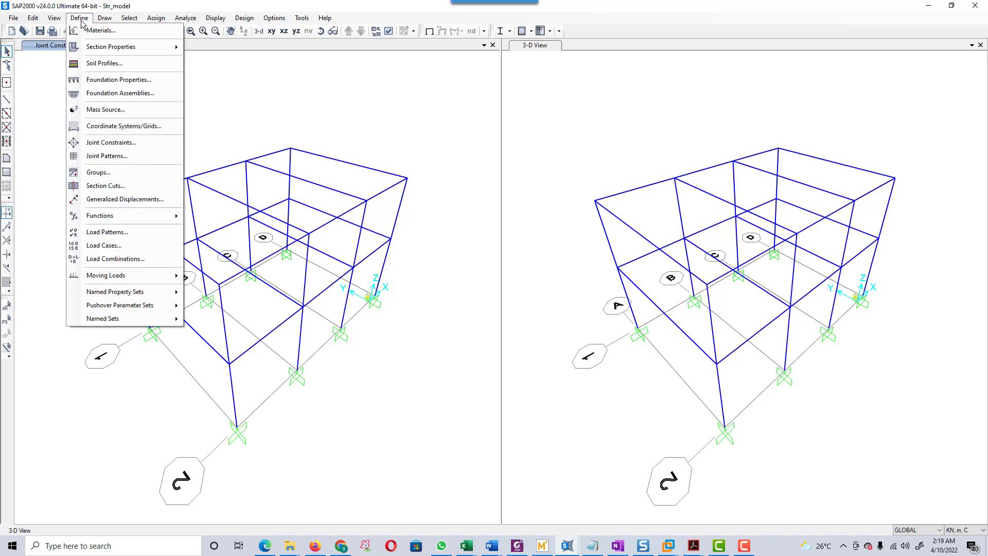
pyautogui.click(115, 146)
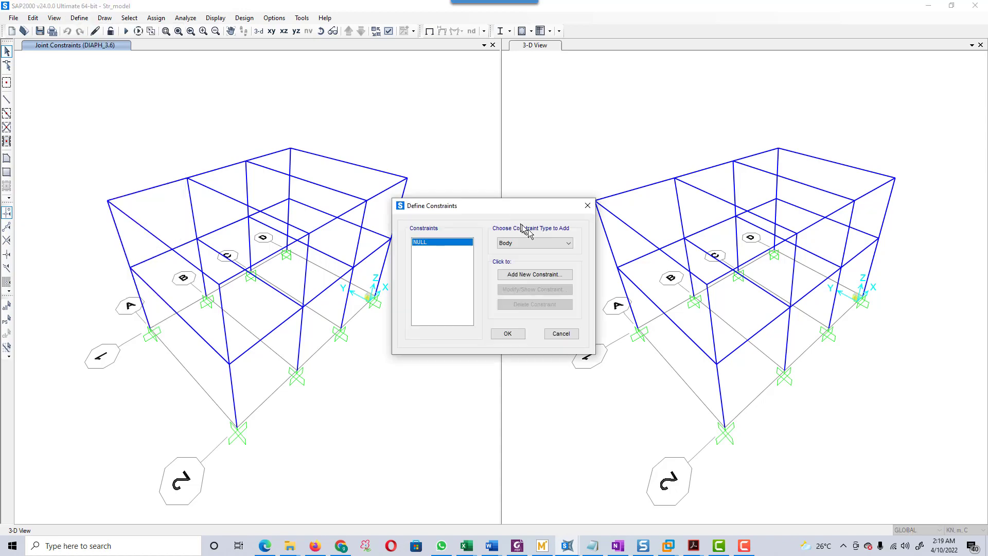
pyautogui.click(568, 243)
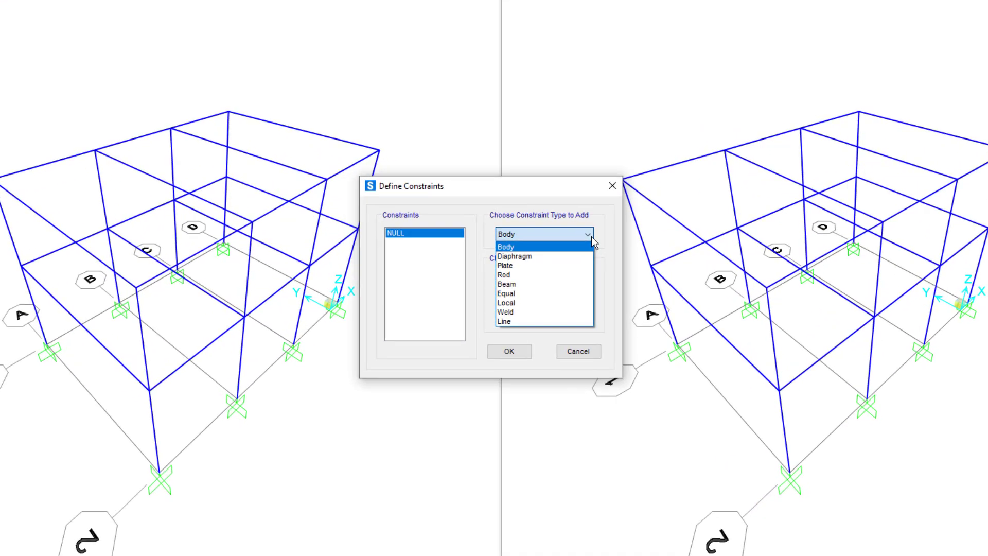
pyautogui.click(558, 258)
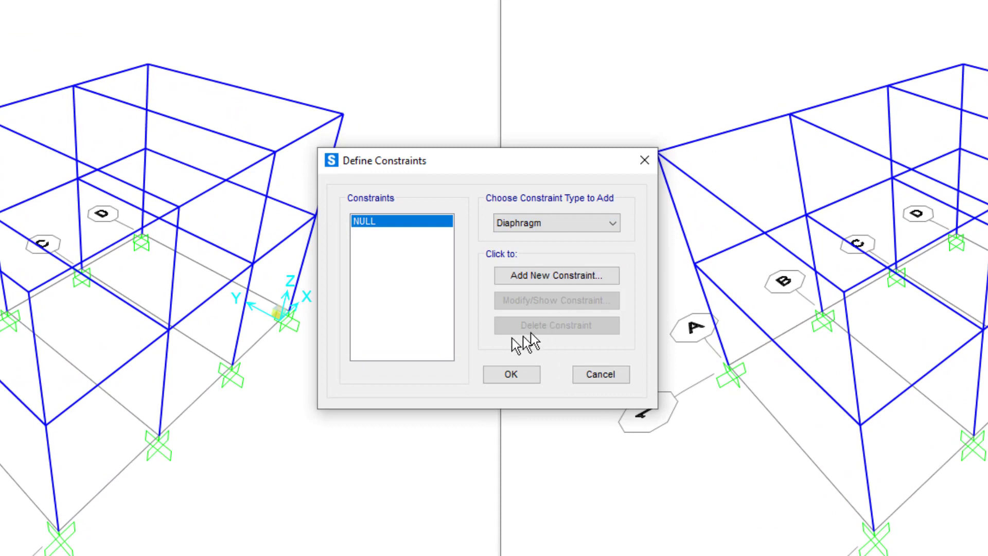
pyautogui.click(570, 276)
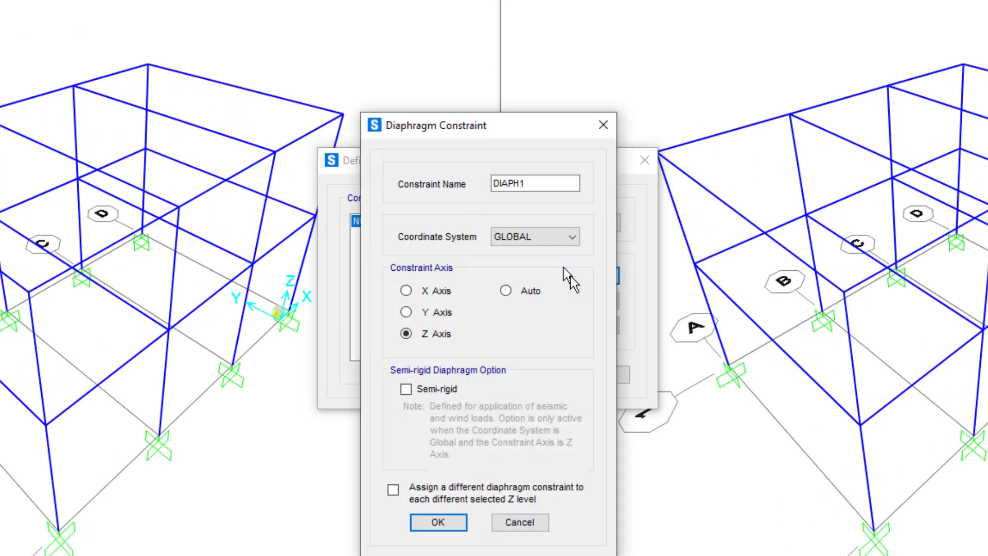
# Step: Name the diaphragm constraint DIAFRAGMA, assign a different diaphragm to each selected Z level with the Z axis as constraint axis, and accept the definition
pyautogui.click(561, 184)
pyautogui.press('BackSpace')
pyautogui.press('BackSpace')
pyautogui.press('BackSpace')
pyautogui.write('FRAGMA')
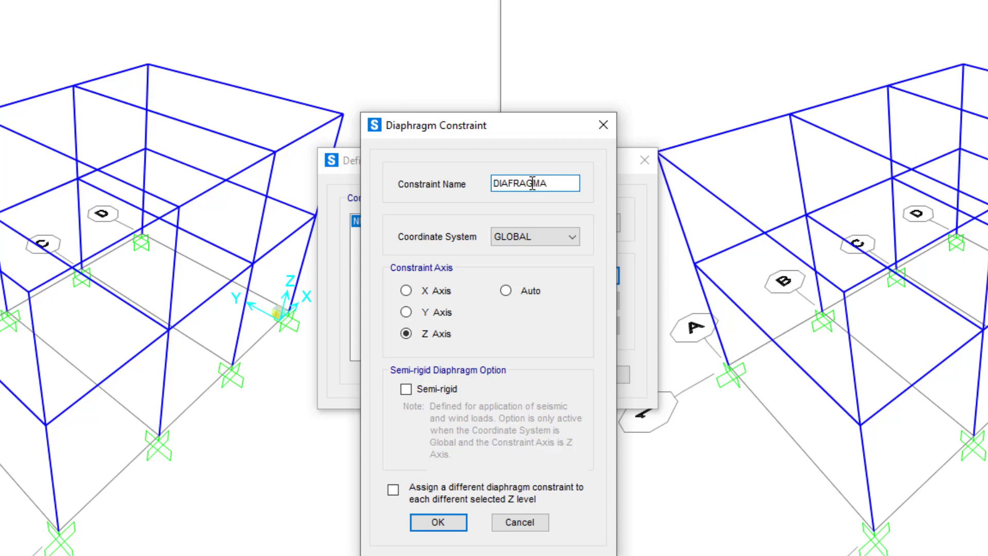
pyautogui.click(395, 491)
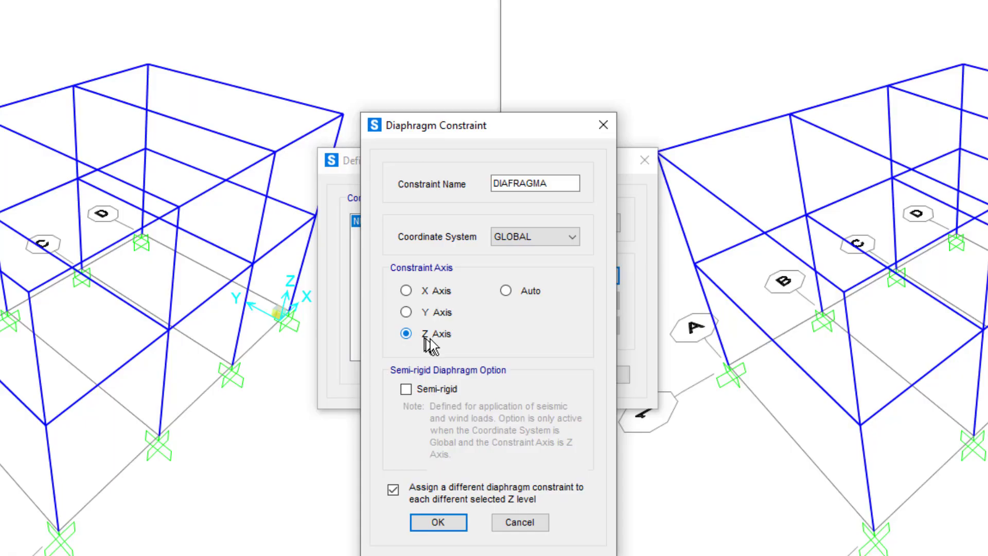
pyautogui.click(445, 521)
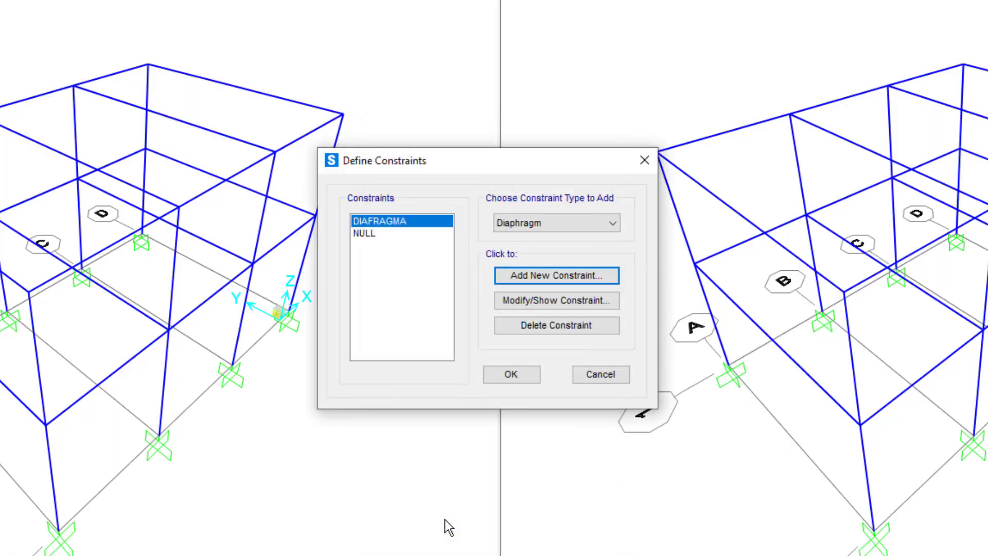
pyautogui.click(514, 374)
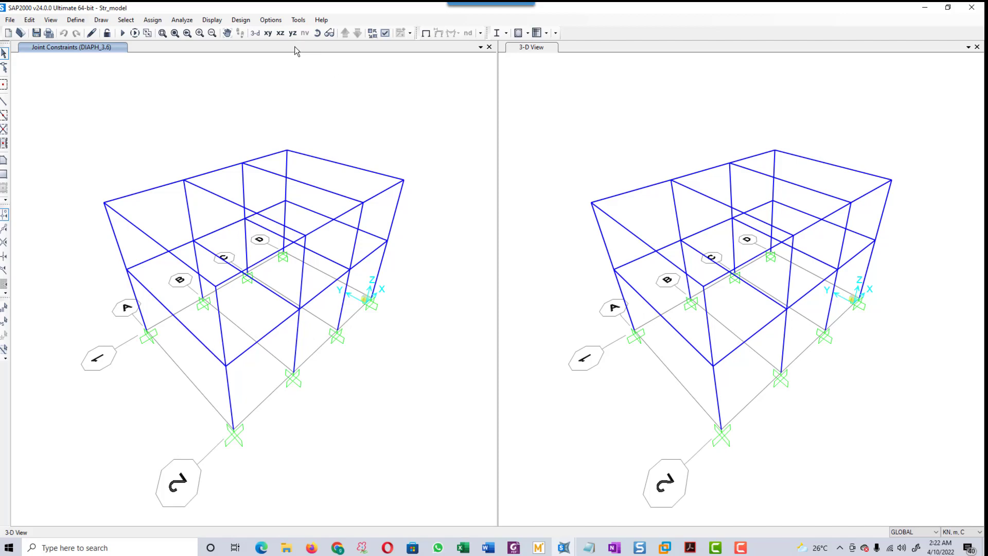
pyautogui.click(51, 19)
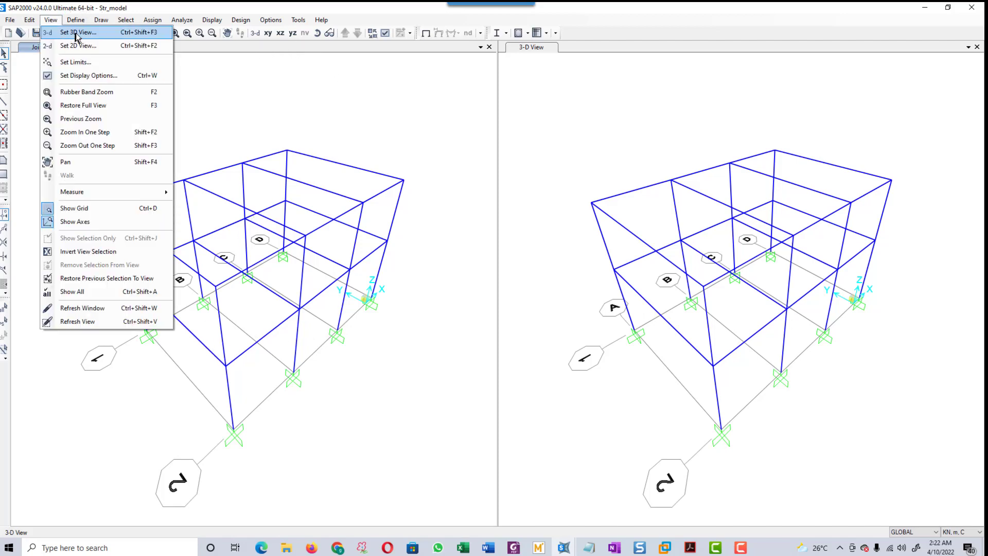
pyautogui.press('Escape')
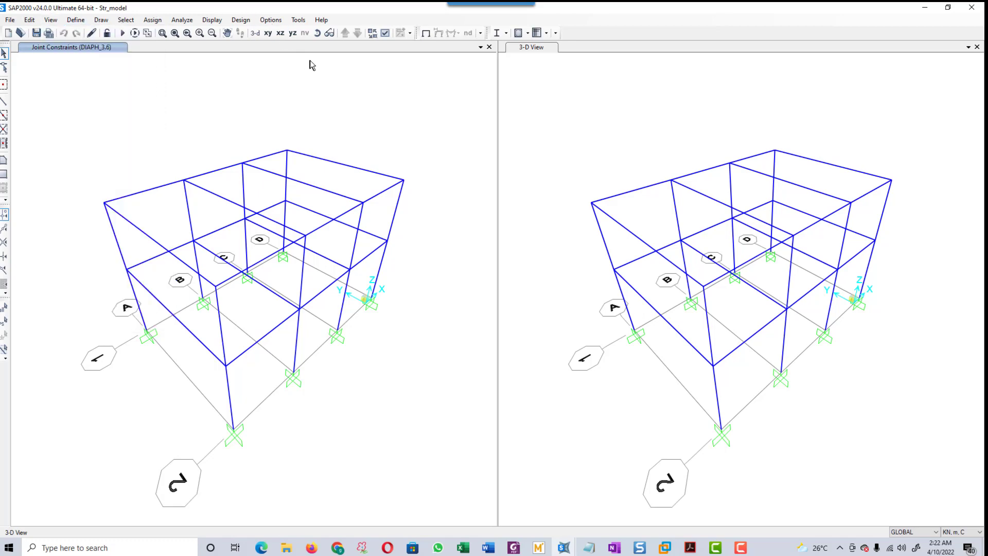
pyautogui.click(282, 36)
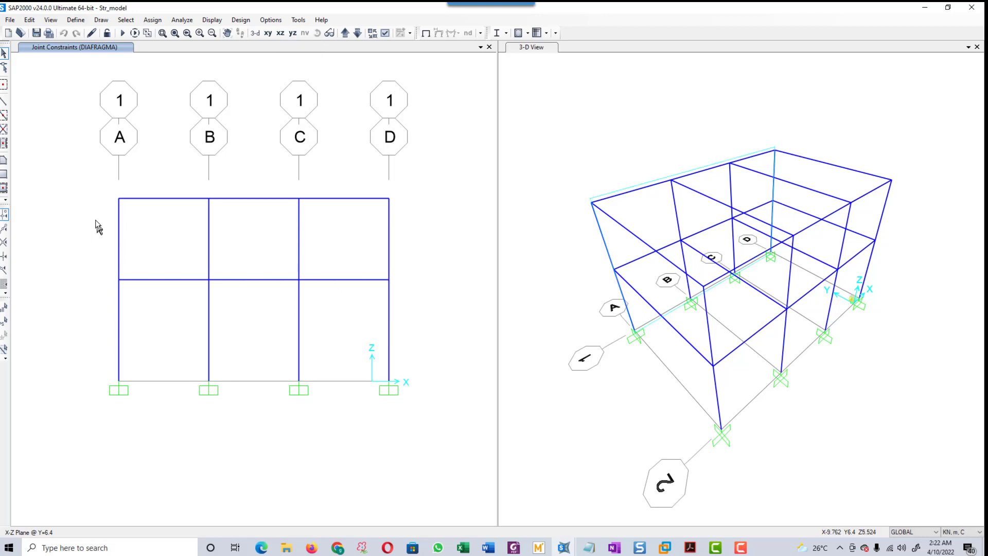
pyautogui.moveTo(89, 183); pyautogui.dragTo(418, 316)
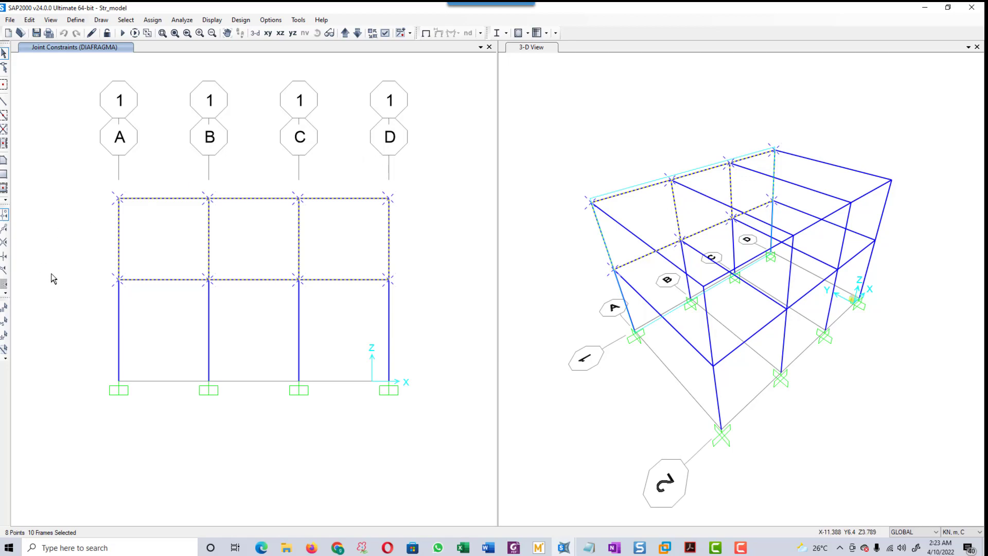
pyautogui.click(4, 341)
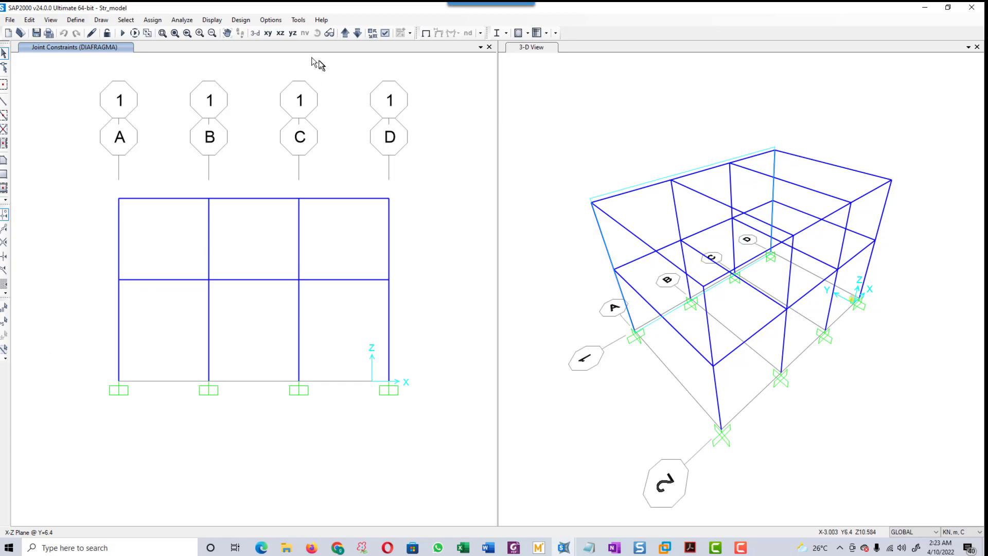
pyautogui.click(255, 33)
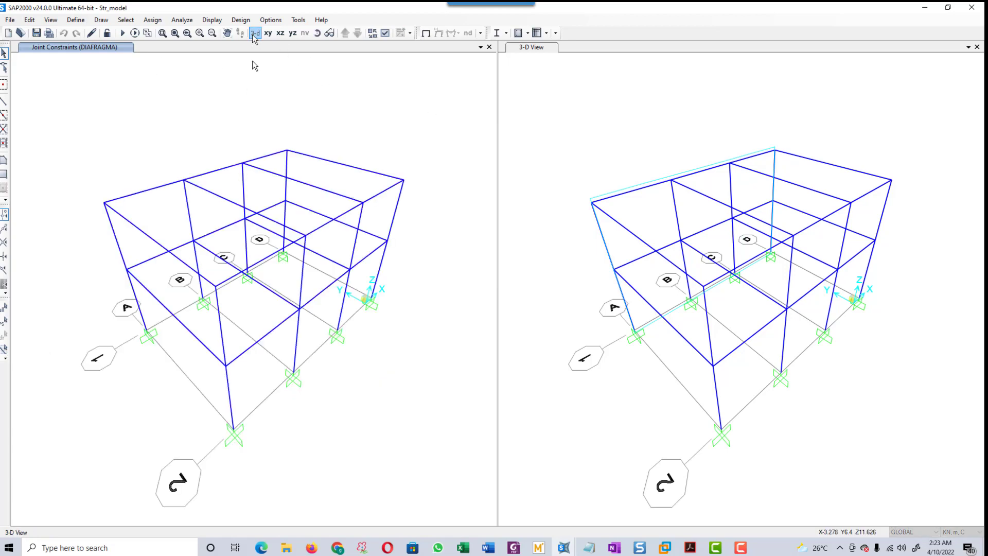
# Step: Set the 3D view to the xz direction with an aperture angle of 0 degrees so the whole frame shows in flat elevation
pyautogui.click(51, 21)
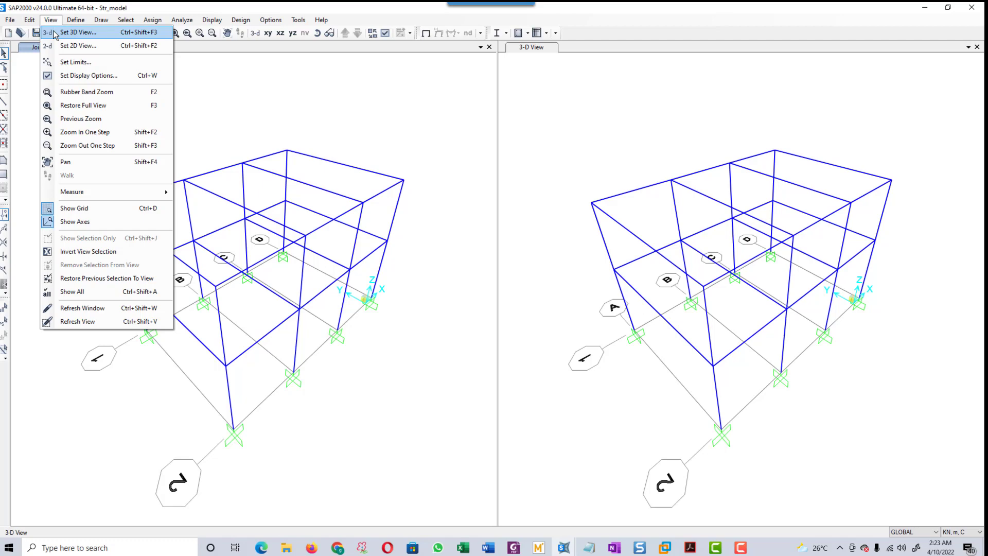
pyautogui.click(78, 32)
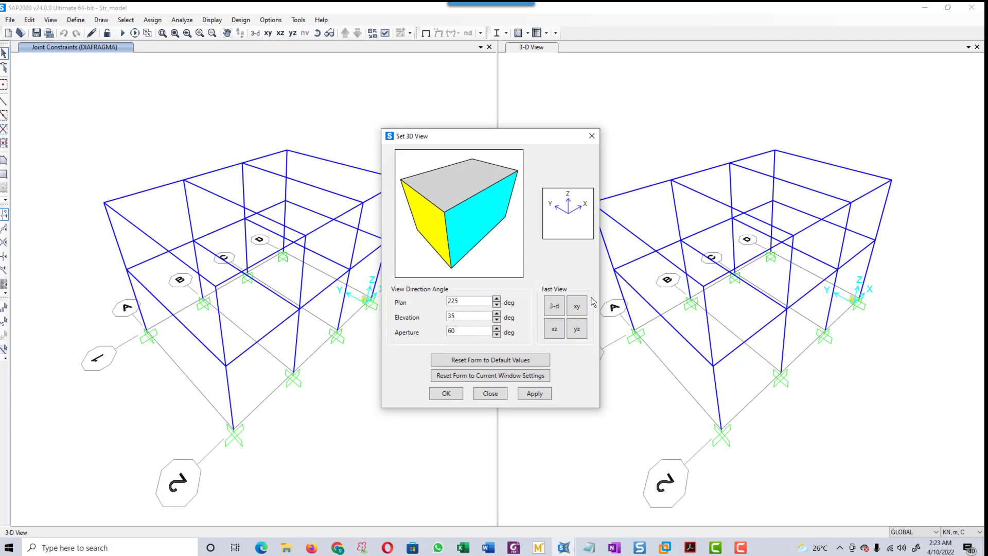
pyautogui.click(555, 331)
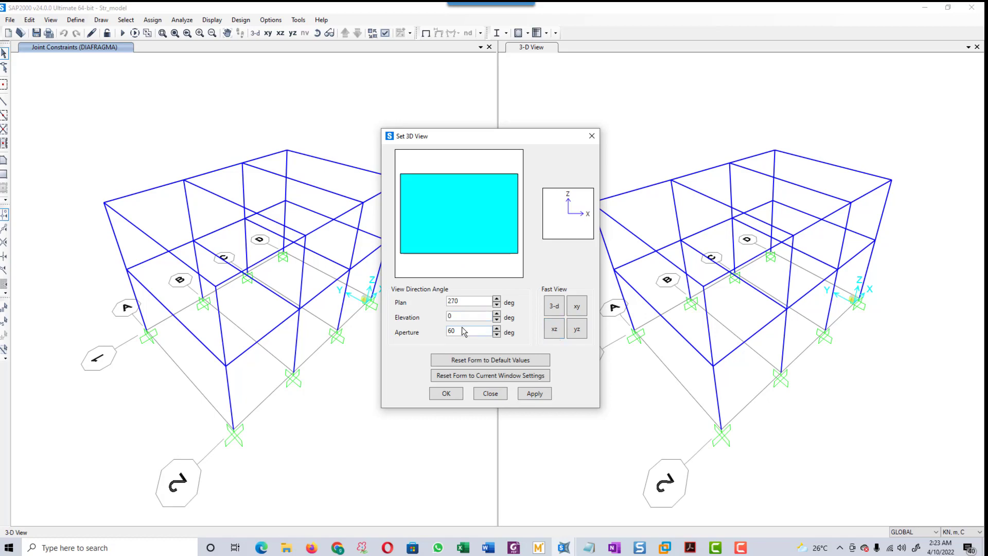
pyautogui.moveTo(462, 330); pyautogui.dragTo(411, 330)
pyautogui.write('0')
pyautogui.click(534, 394)
pyautogui.click(446, 394)
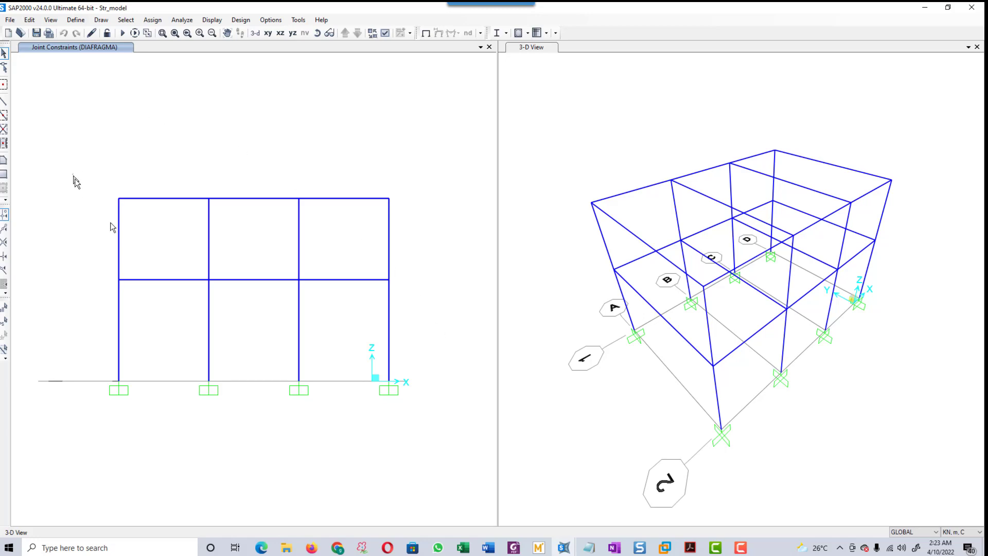
# Step: Select all joints of the two upper floor levels, leaving out the supports, and assign them the DIAFRAGMA joint constraint
pyautogui.moveTo(72, 176); pyautogui.dragTo(337, 289)
pyautogui.moveTo(433, 313); pyautogui.dragTo(434, 316)
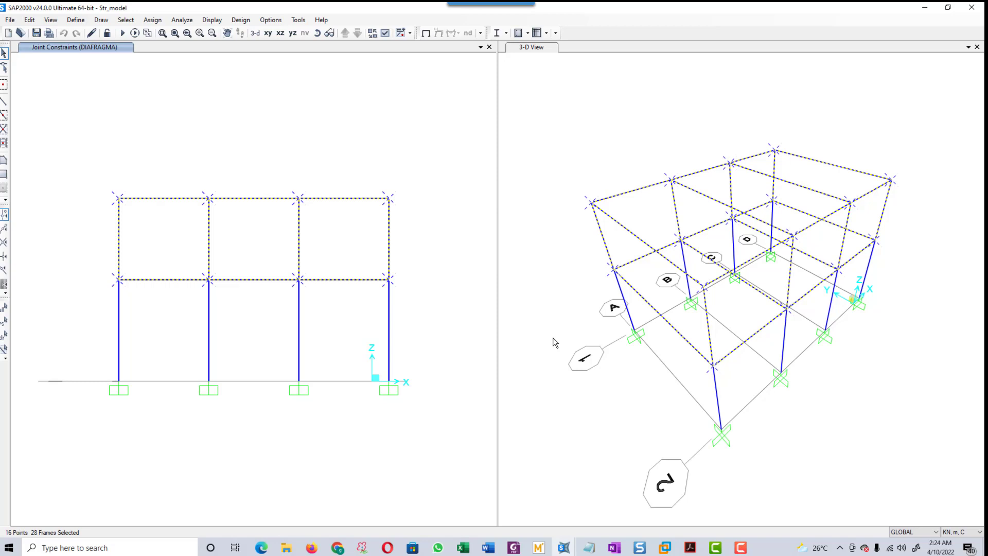
pyautogui.click(154, 23)
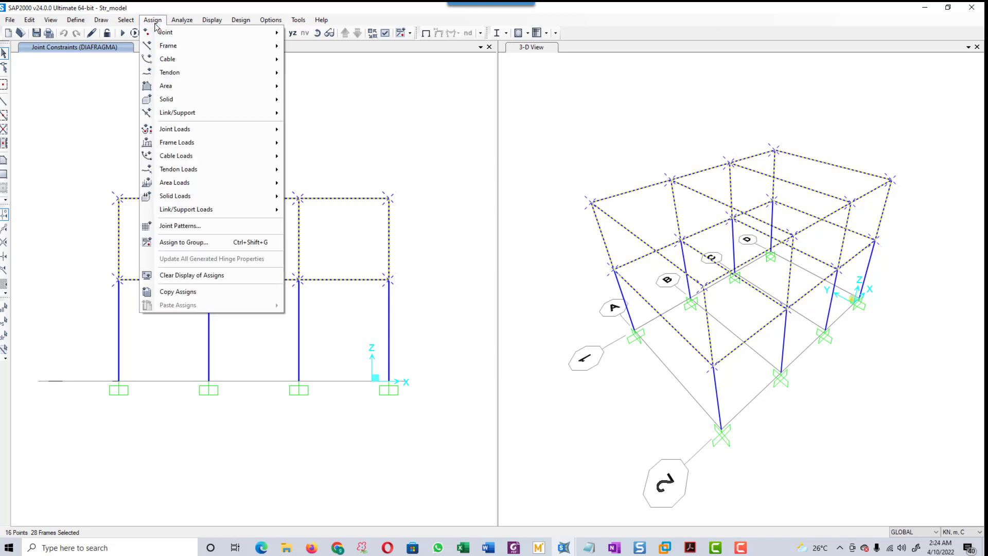
pyautogui.moveTo(159, 35)
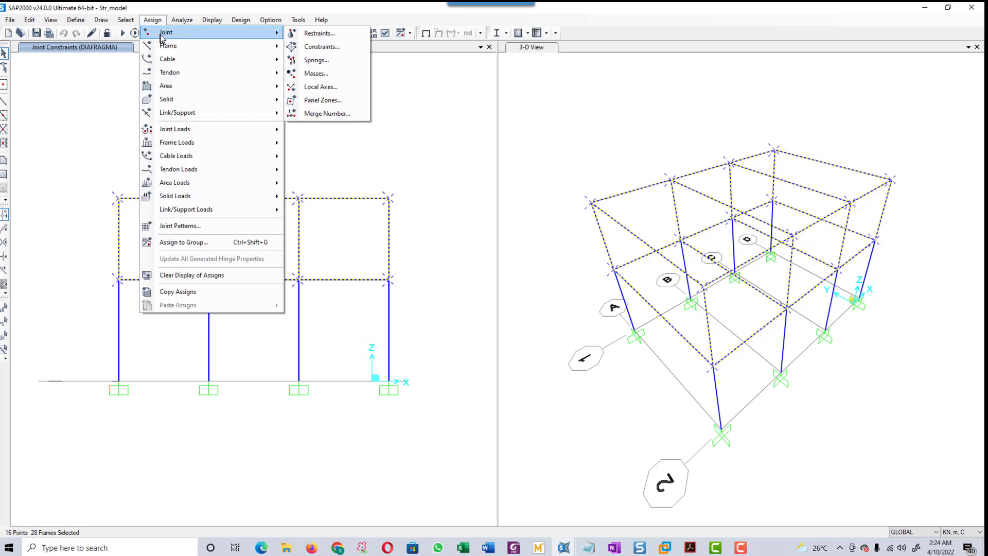
pyautogui.click(315, 46)
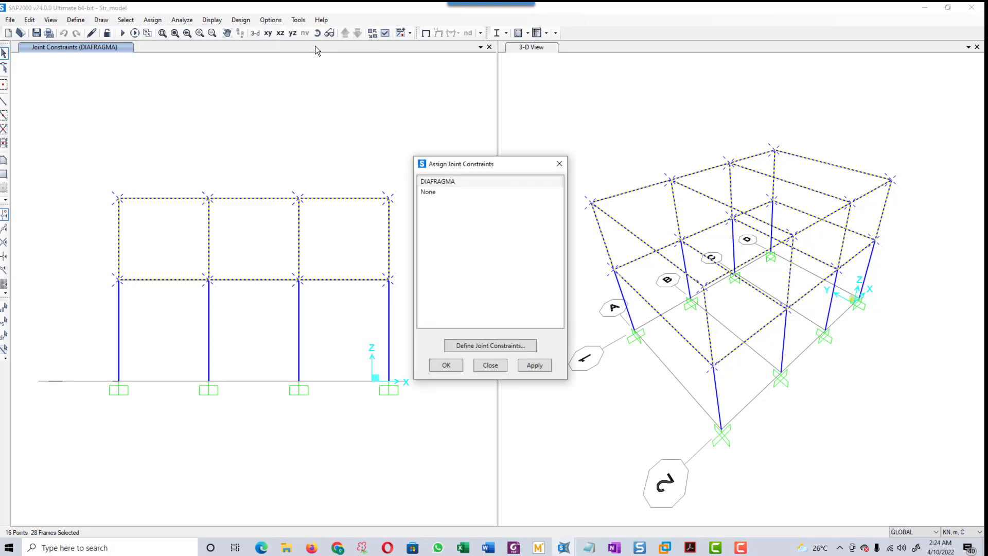
pyautogui.click(442, 182)
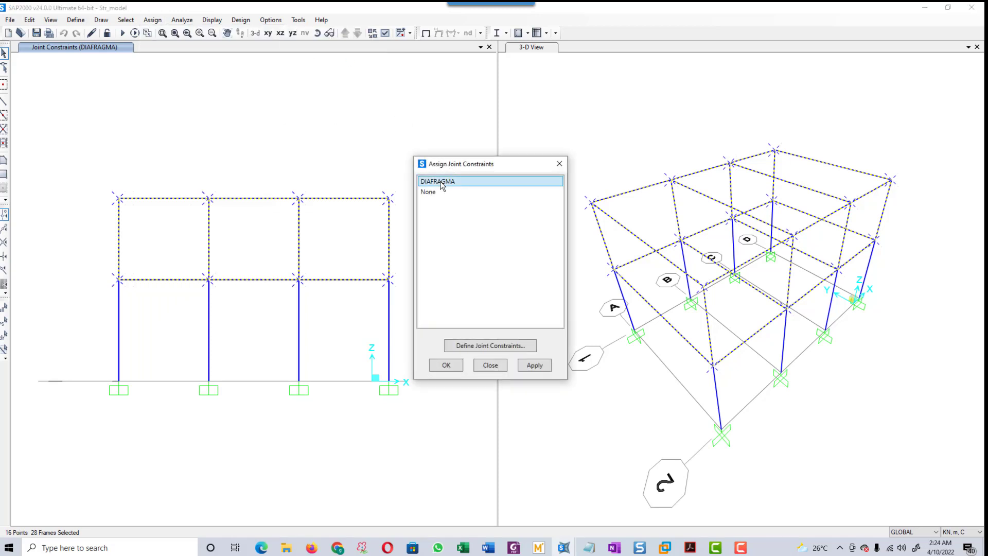
pyautogui.click(550, 365)
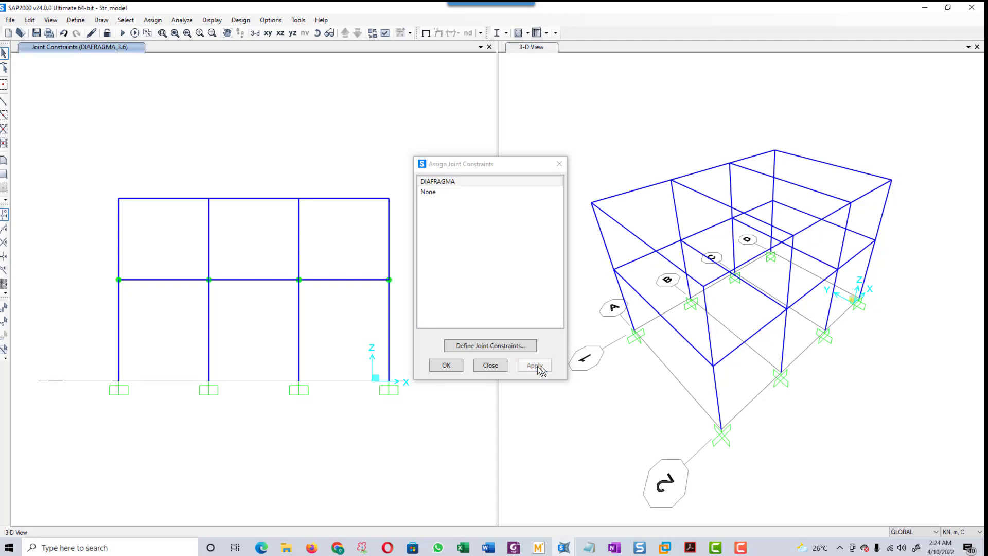
pyautogui.click(443, 364)
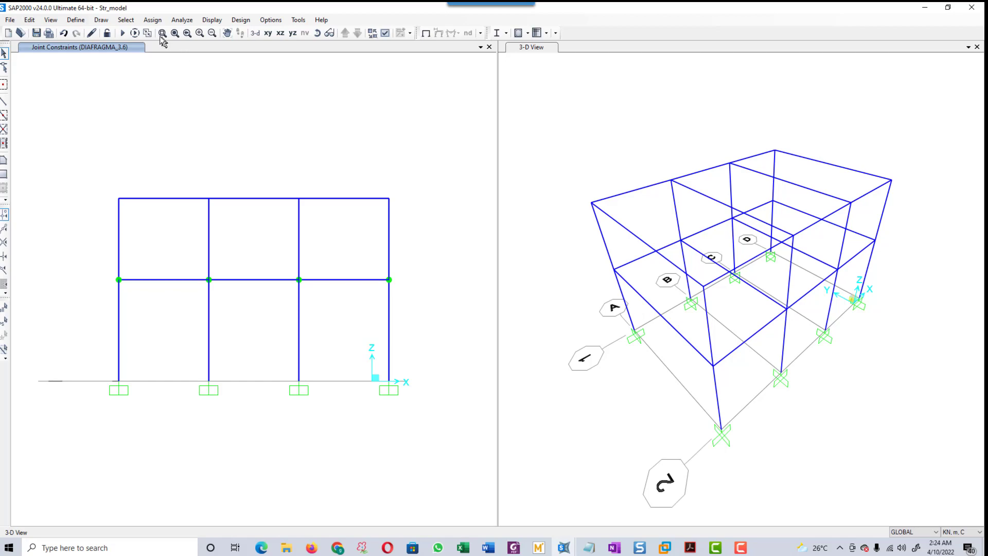
# Step: In the load pattern definitions, enter the name EX for a new pattern and set its type to Quake
pyautogui.click(76, 21)
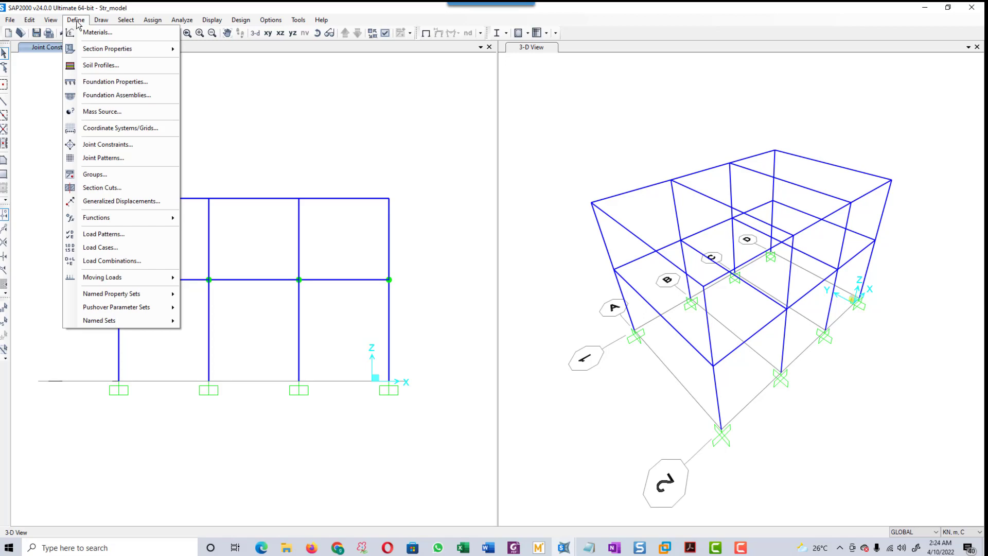
pyautogui.click(117, 236)
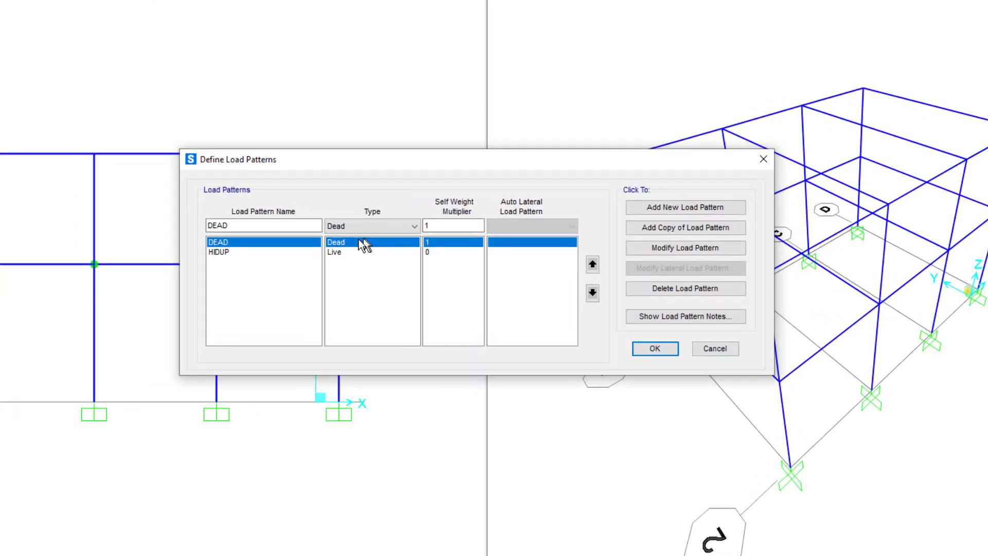
pyautogui.moveTo(264, 218); pyautogui.dragTo(144, 216)
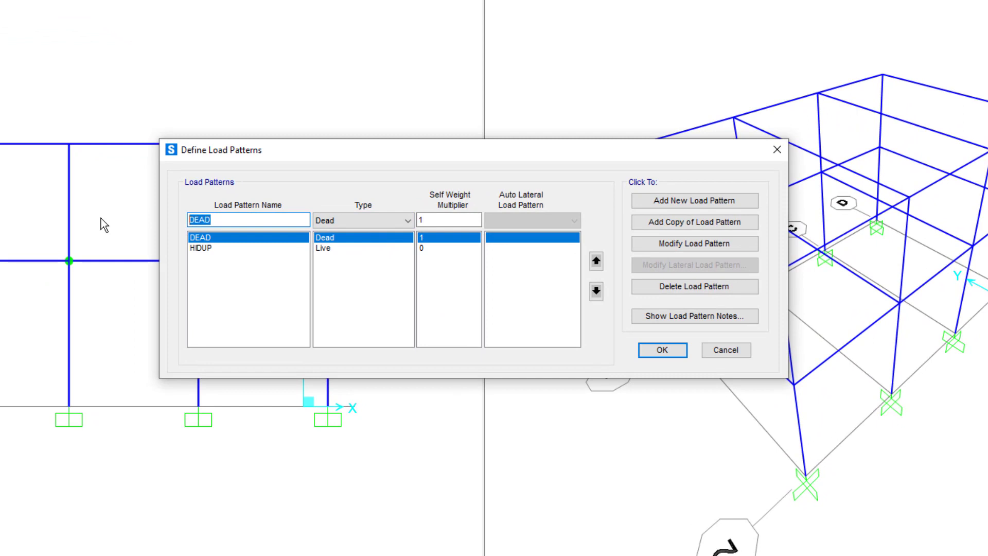
pyautogui.write('M')
pyautogui.press('BackSpace')
pyautogui.write('EX')
pyautogui.click(404, 220)
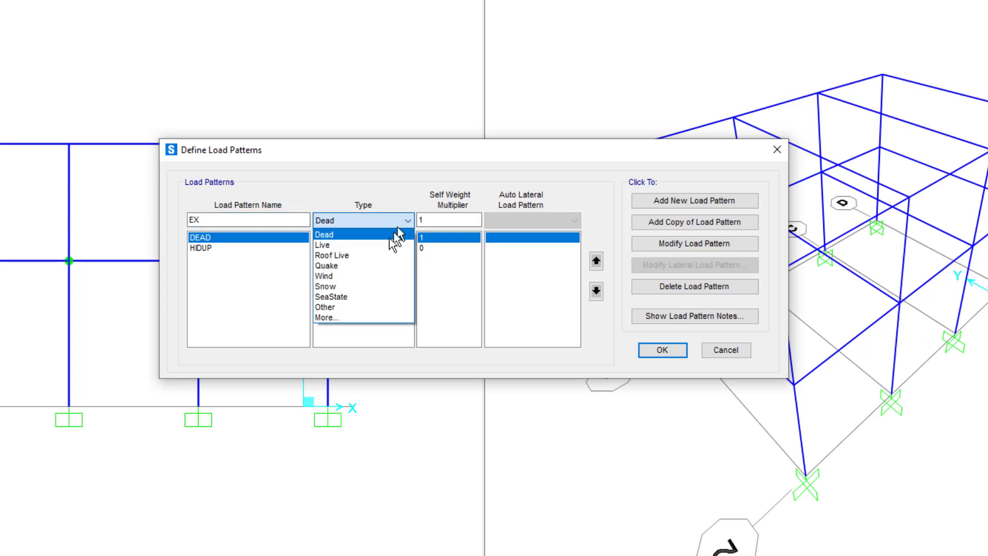
pyautogui.click(372, 267)
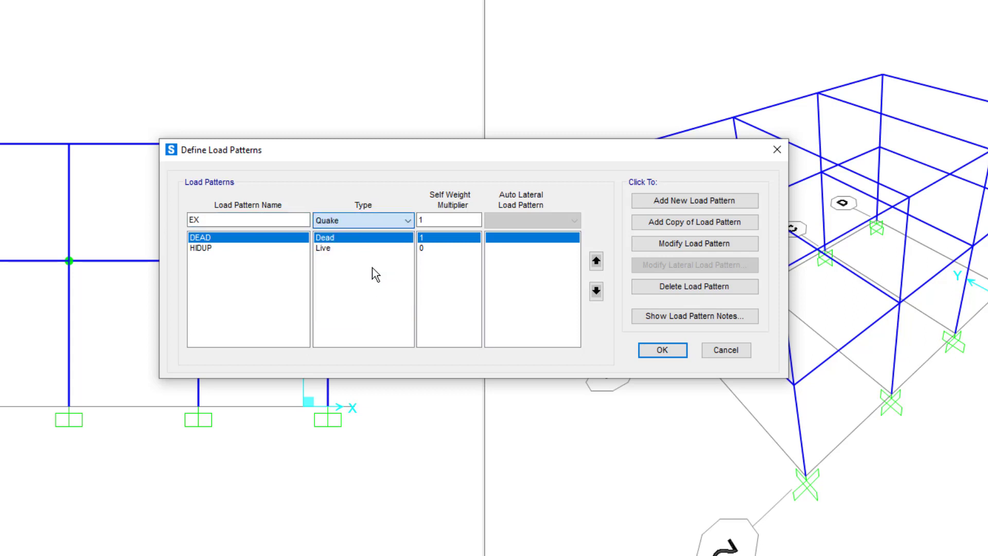
# Step: Set the new quake pattern's auto lateral load to User Loads, rename it EX+ and add it to the load patterns
pyautogui.click(560, 221)
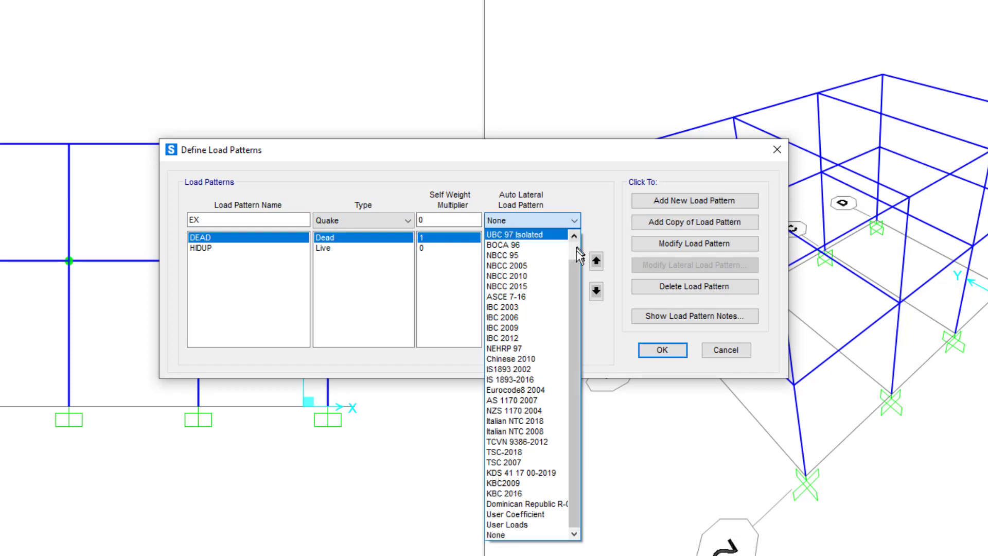
pyautogui.click(533, 525)
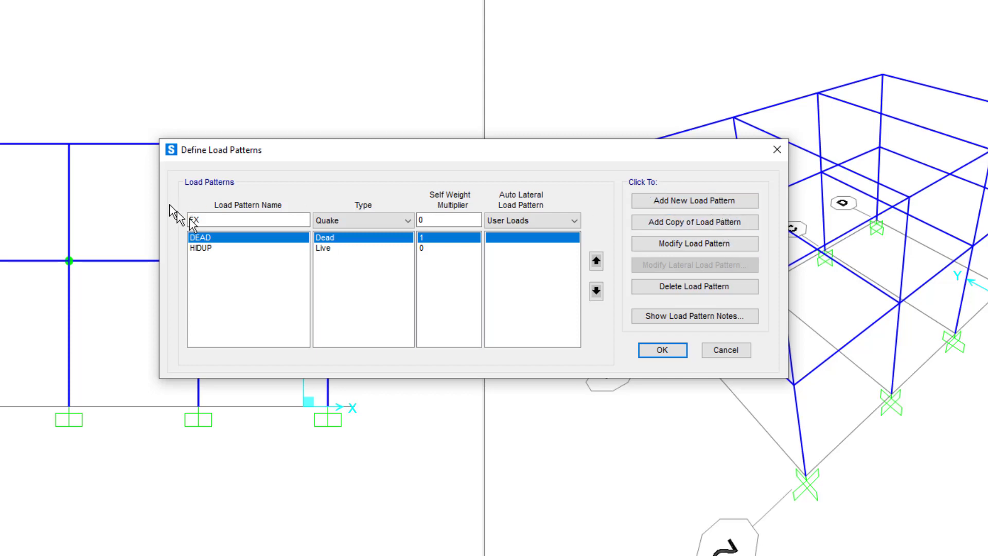
pyautogui.click(217, 222)
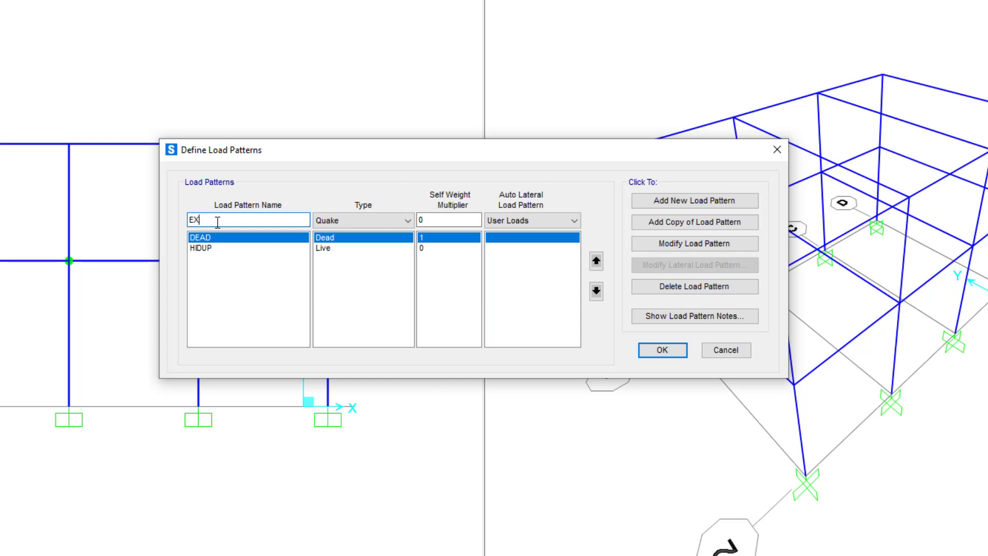
pyautogui.write('+')
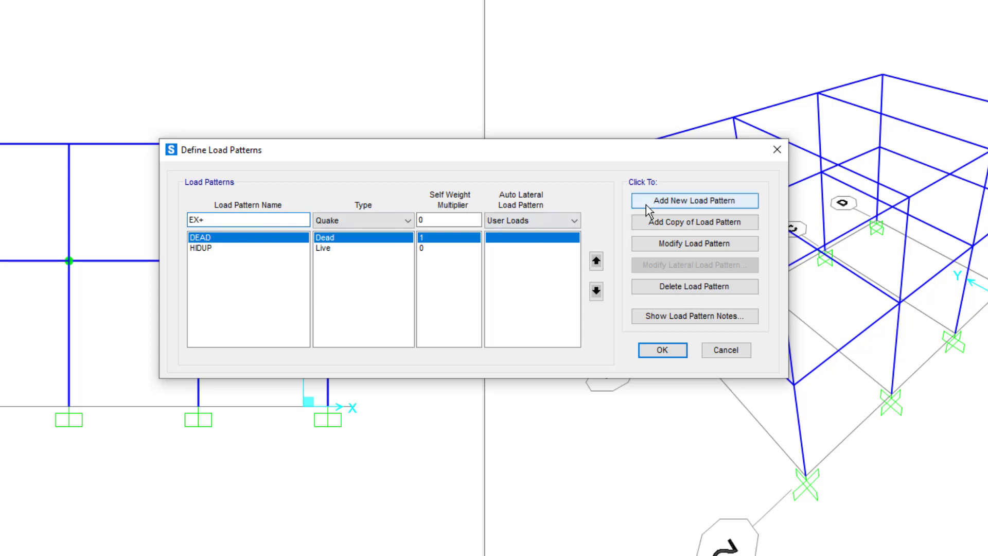
pyautogui.click(685, 206)
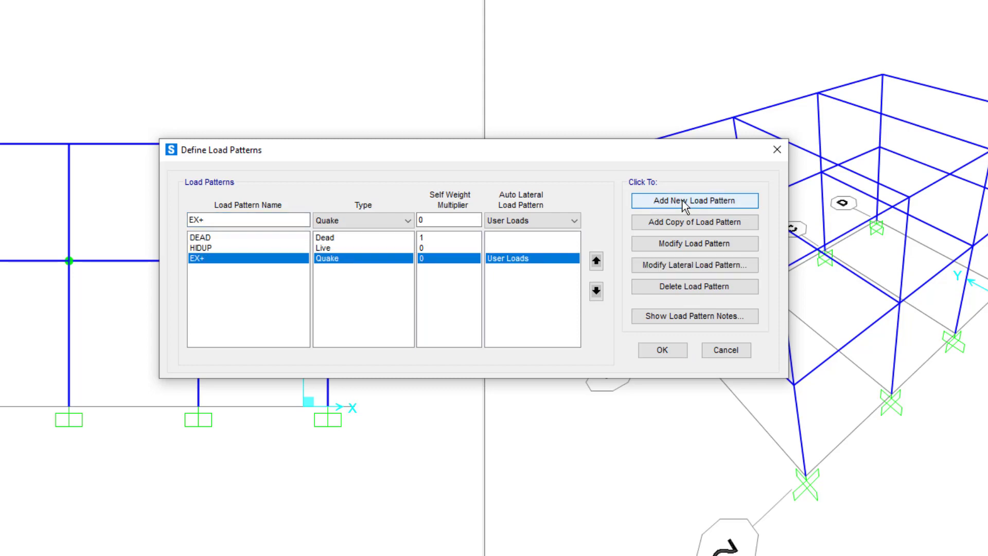
# Step: Open the lateral load definition of EX+ and have the diaphragm loads applied at the center of mass
pyautogui.click(703, 270)
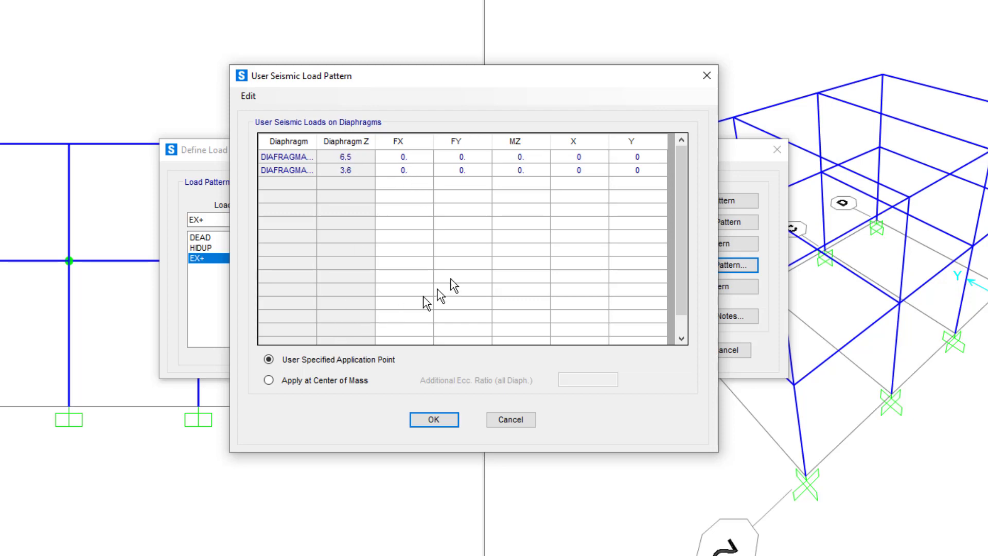
pyautogui.click(413, 157)
pyautogui.click(467, 158)
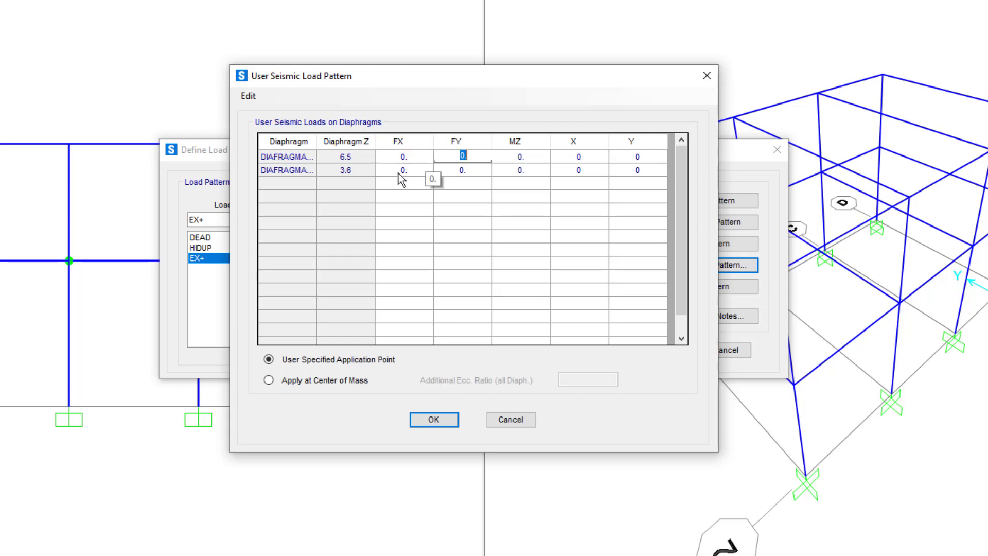
pyautogui.click(399, 171)
pyautogui.click(460, 172)
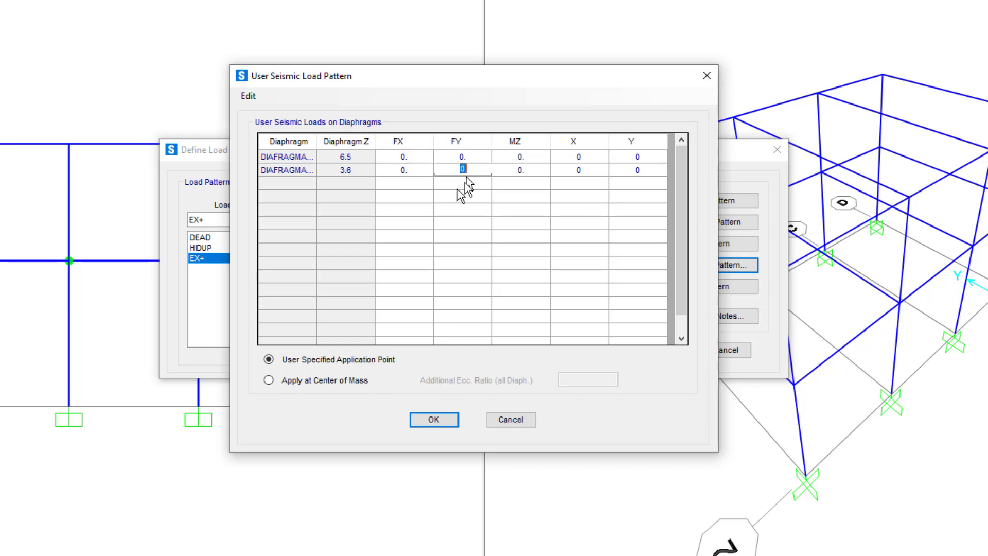
pyautogui.click(269, 381)
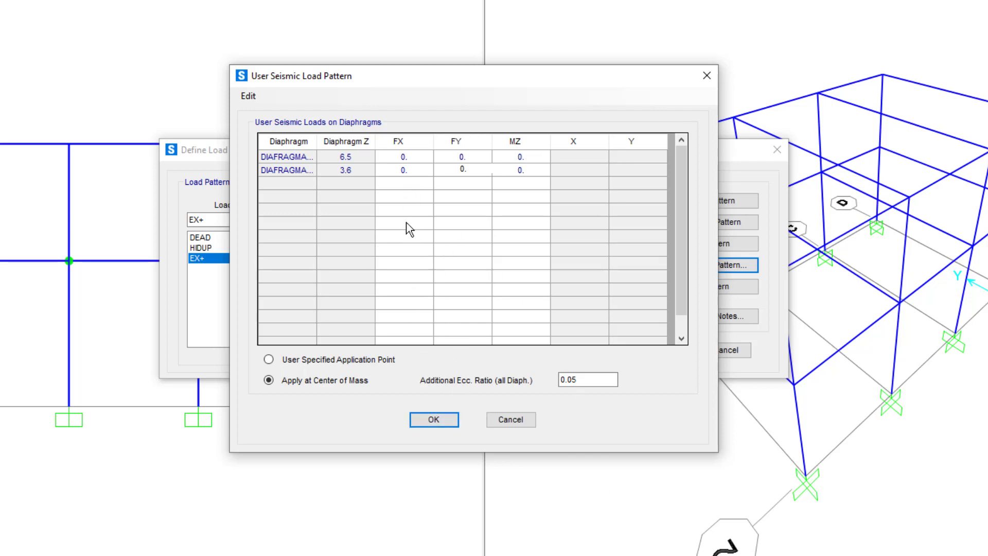
# Step: For EX+, enter FX 56 and FY 16.8 on the Z 6.5 diaphragm, FX 35 and FY 10.5 on the Z 3.6 diaphragm, and accept
pyautogui.click(416, 157)
pyautogui.click(418, 172)
pyautogui.click(469, 172)
pyautogui.write('10.5')
pyautogui.click(418, 156)
pyautogui.click(471, 158)
pyautogui.click(510, 168)
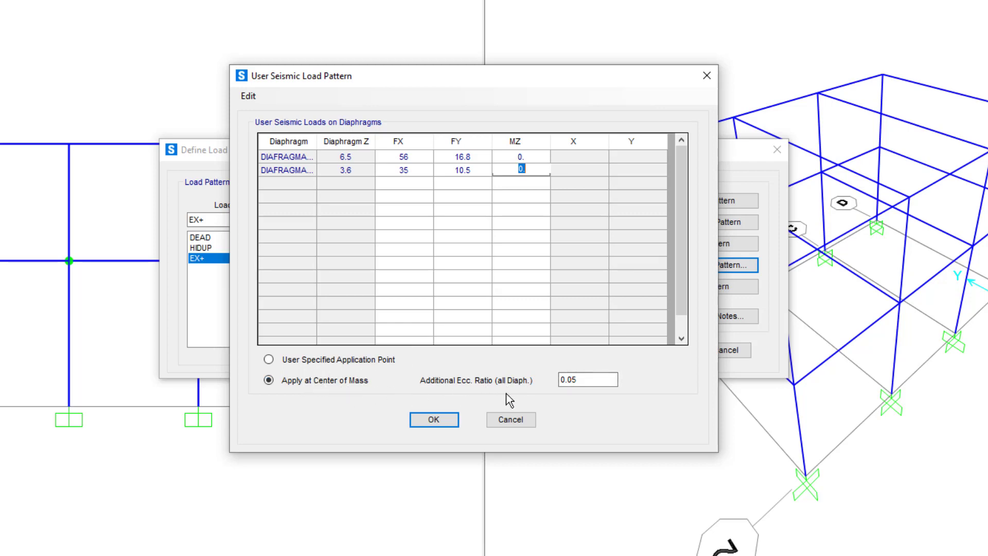
pyautogui.click(433, 419)
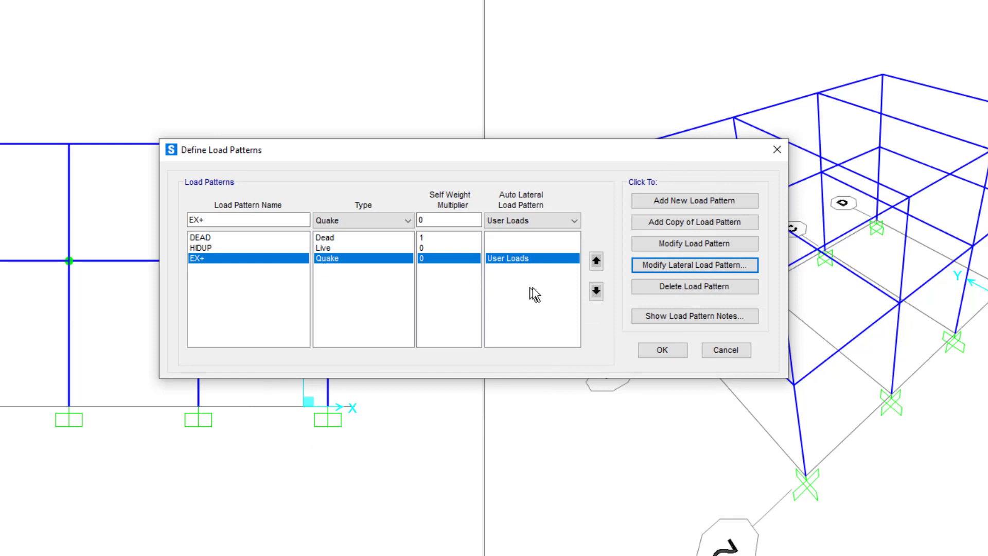
# Step: Add a copy of the EX+ load pattern and rename the copy EX-
pyautogui.click(444, 276)
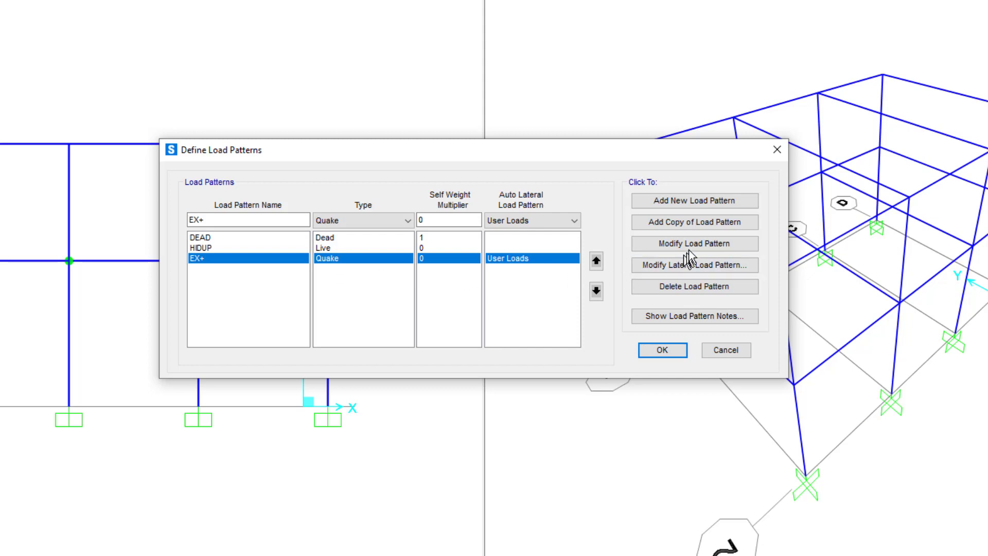
pyautogui.click(690, 222)
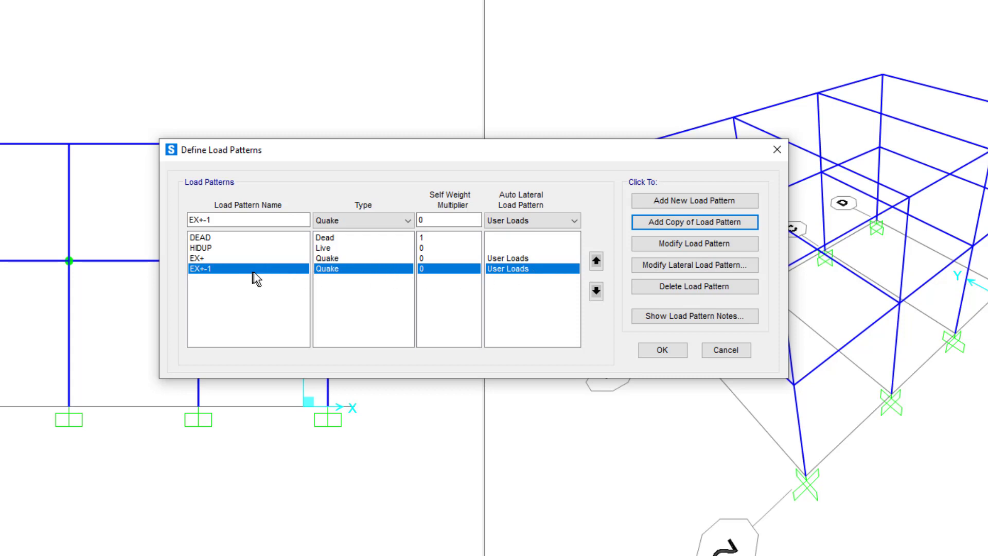
pyautogui.click(260, 218)
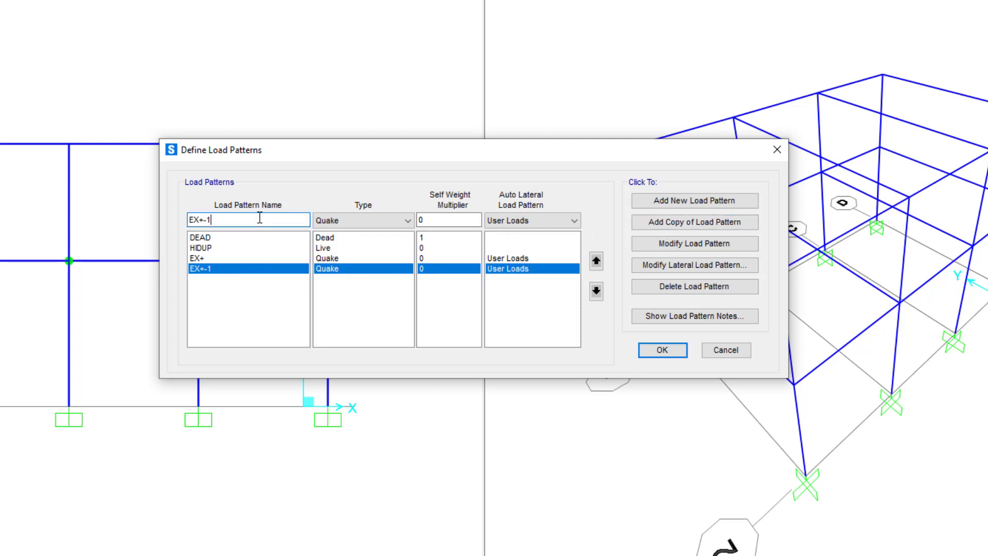
pyautogui.press('BackSpace')
pyautogui.press('BackSpace')
pyautogui.press('BackSpace')
pyautogui.write('-')
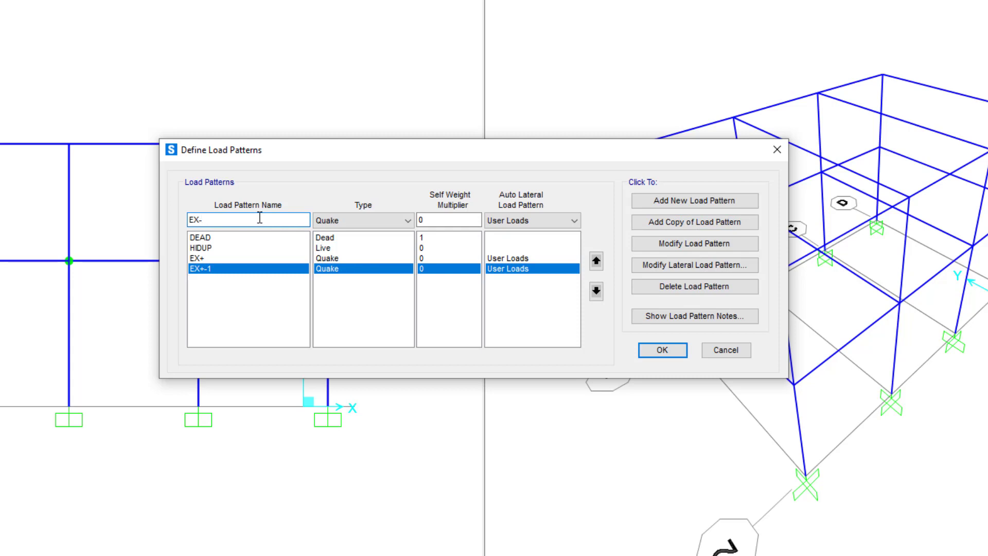
pyautogui.click(702, 247)
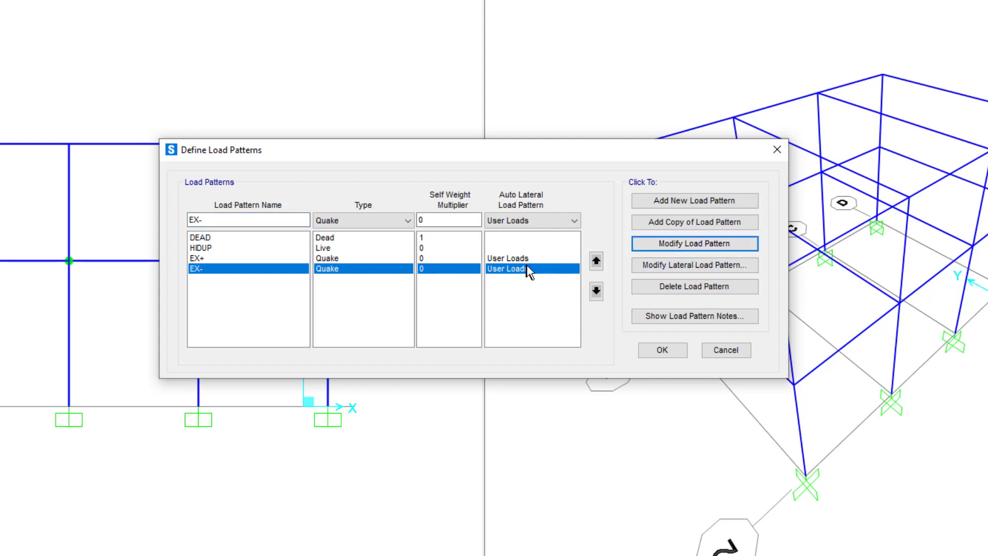
# Step: In the lateral loads of EX-, set FX to -56 on the Z 6.5 diaphragm and -35 on the Z 3.6 diaphragm, and accept
pyautogui.click(701, 266)
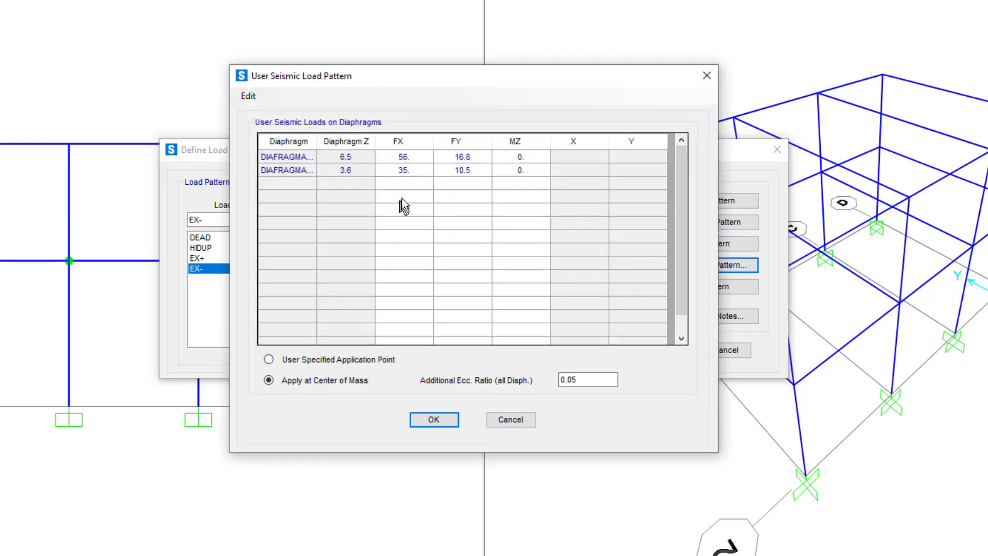
pyautogui.click(406, 157)
pyautogui.press('Home')
pyautogui.write('-')
pyautogui.click(402, 171)
pyautogui.press('Home')
pyautogui.write('-')
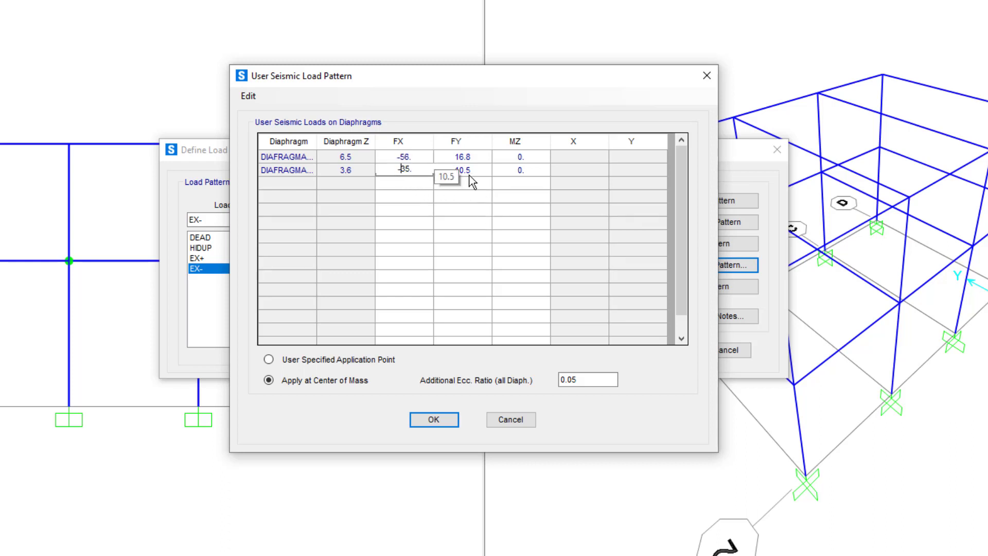
pyautogui.click(434, 420)
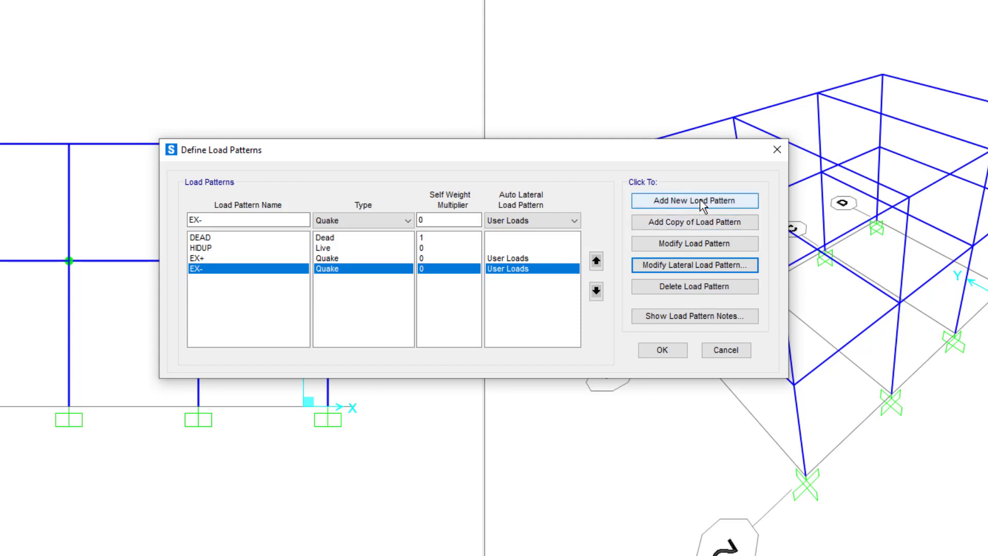
# Step: Add a copy of the EX- load pattern and rename the copy EY+
pyautogui.click(689, 225)
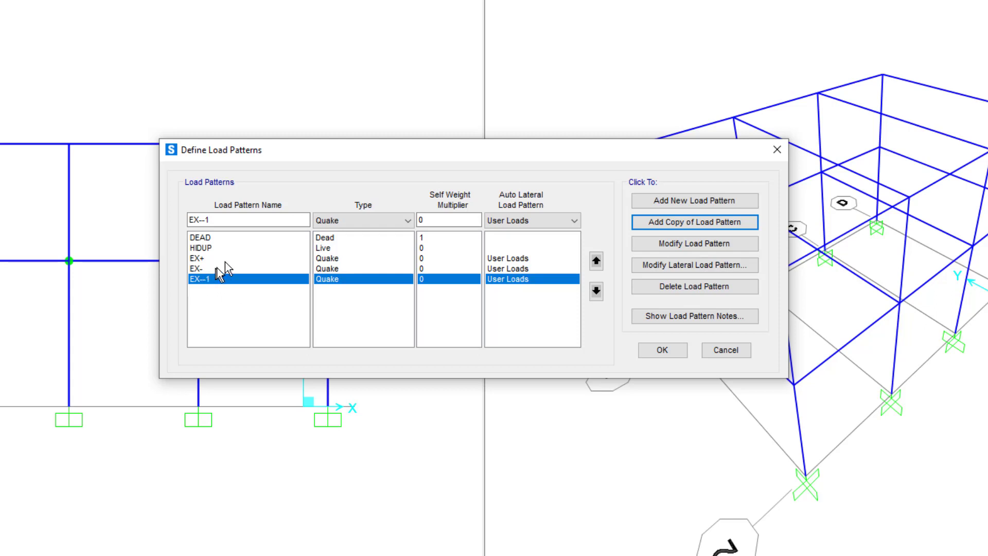
pyautogui.click(225, 221)
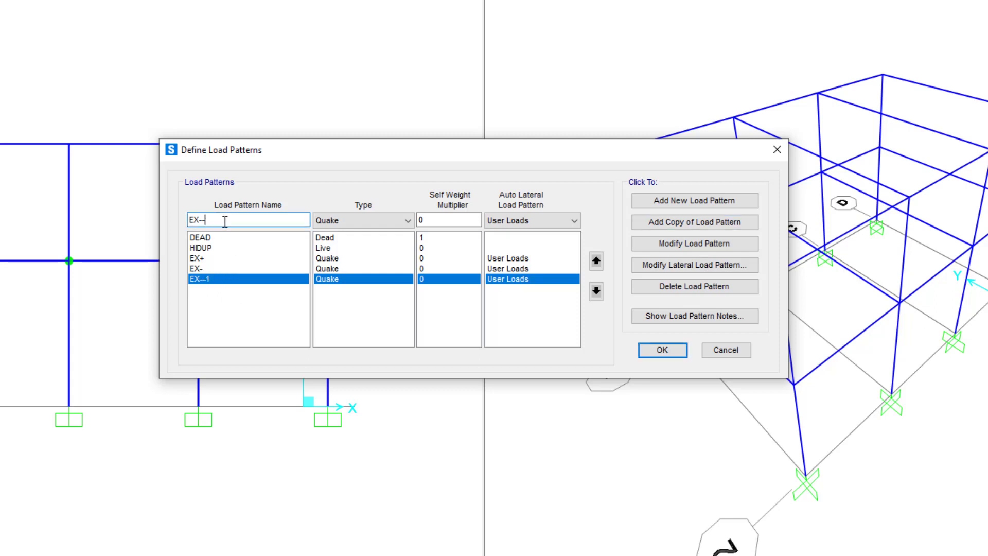
pyautogui.press('BackSpace')
pyautogui.press('BackSpace')
pyautogui.press('BackSpace')
pyautogui.write('Y')
pyautogui.press('BackSpace')
pyautogui.press('BackSpace')
pyautogui.write('y')
pyautogui.press('BackSpace')
pyautogui.write('Y+')
pyautogui.click(708, 242)
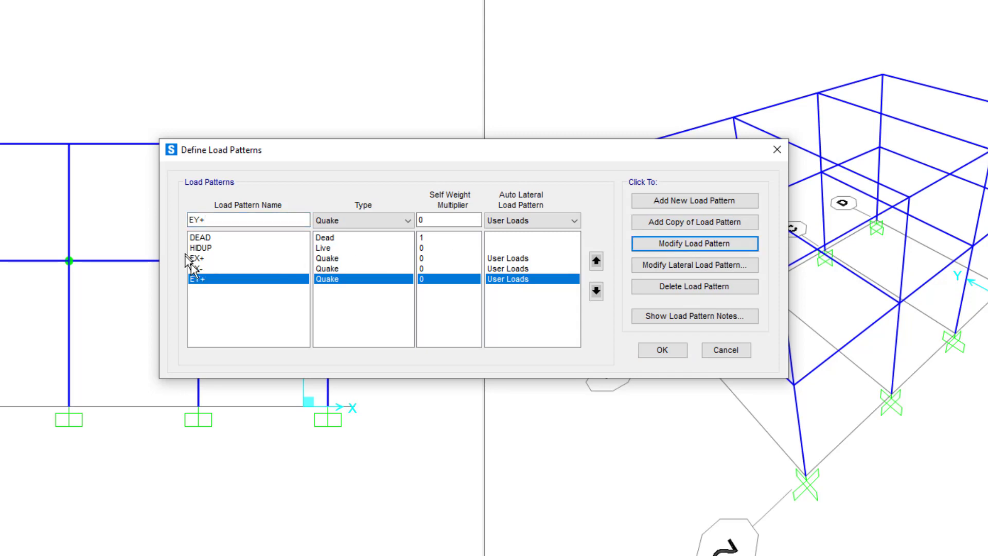
# Step: In the lateral loads of EY+, set FX to 16.8 on the Z 6.5 diaphragm and 10.5 on the Z 3.6 diaphragm
pyautogui.click(701, 265)
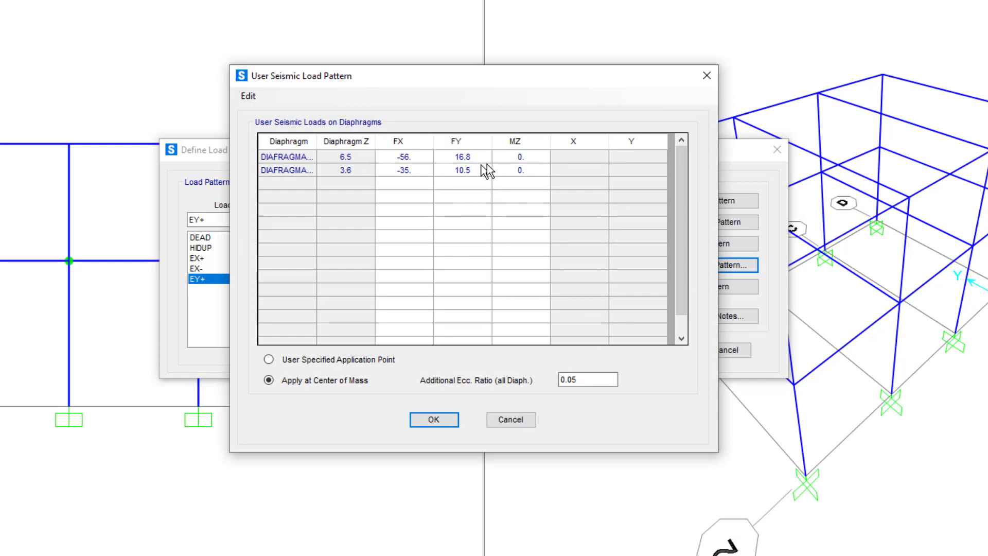
pyautogui.click(412, 158)
pyautogui.write('6.8')
pyautogui.press('Return')
pyautogui.press('Down')
pyautogui.write('0.')
pyautogui.write('5')
pyautogui.press('BackSpace')
pyautogui.press('BackSpace')
pyautogui.press('BackSpace')
pyautogui.write('10.5')
# Step: Set FY of EY+ to 56 on the Z 6.5 diaphragm and 35 on the Z 3.6 diaphragm, and accept the lateral loads
pyautogui.click(456, 154)
pyautogui.write('56')
pyautogui.click(471, 171)
pyautogui.write('35')
pyautogui.click(530, 278)
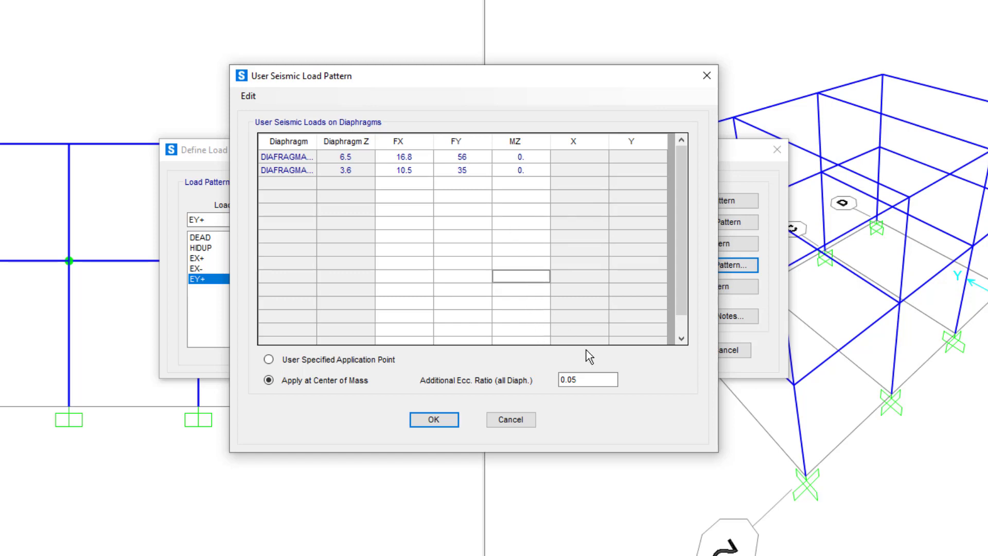
pyautogui.click(441, 420)
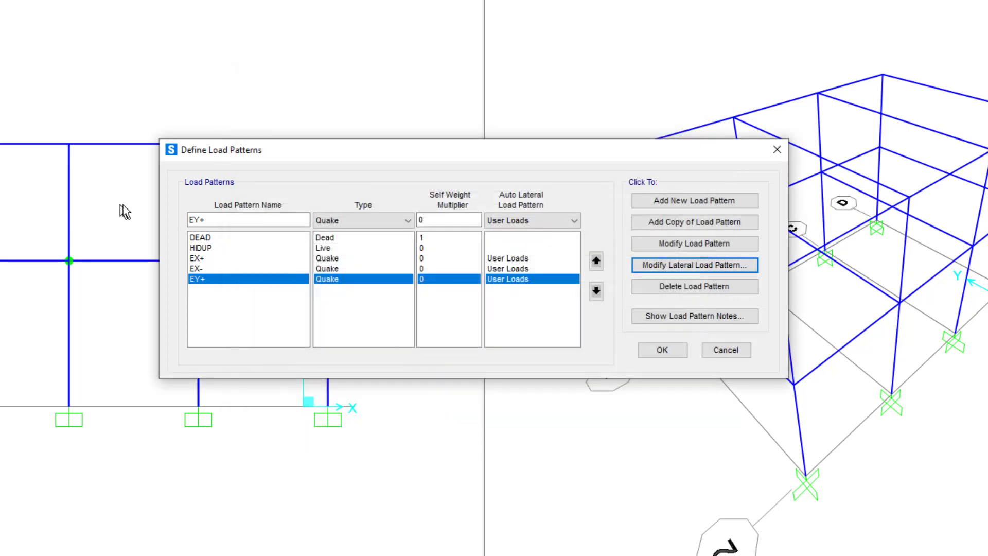
# Step: Review the diaphragm lateral loads of EX+ and EX- without changing them, and accept the load pattern definitions
pyautogui.click(202, 258)
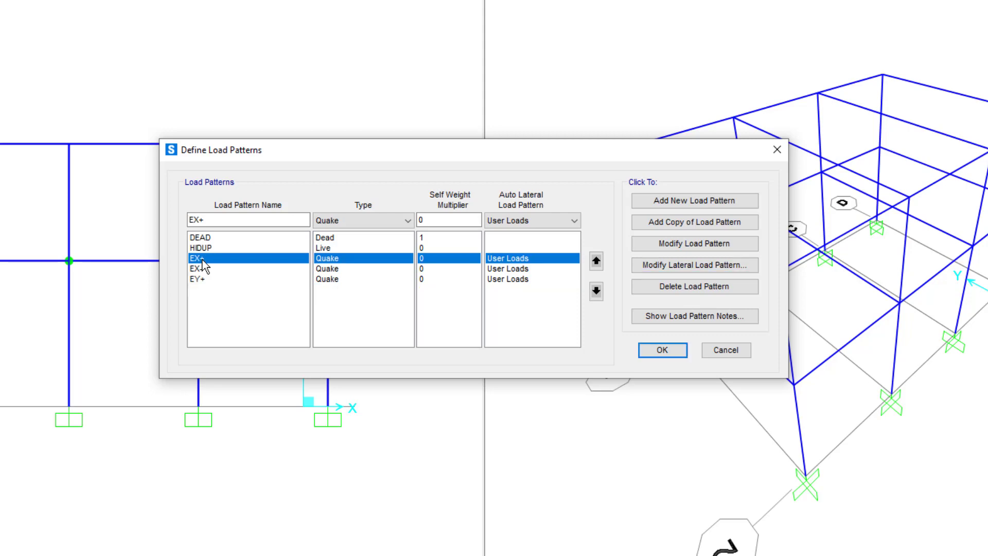
pyautogui.click(656, 265)
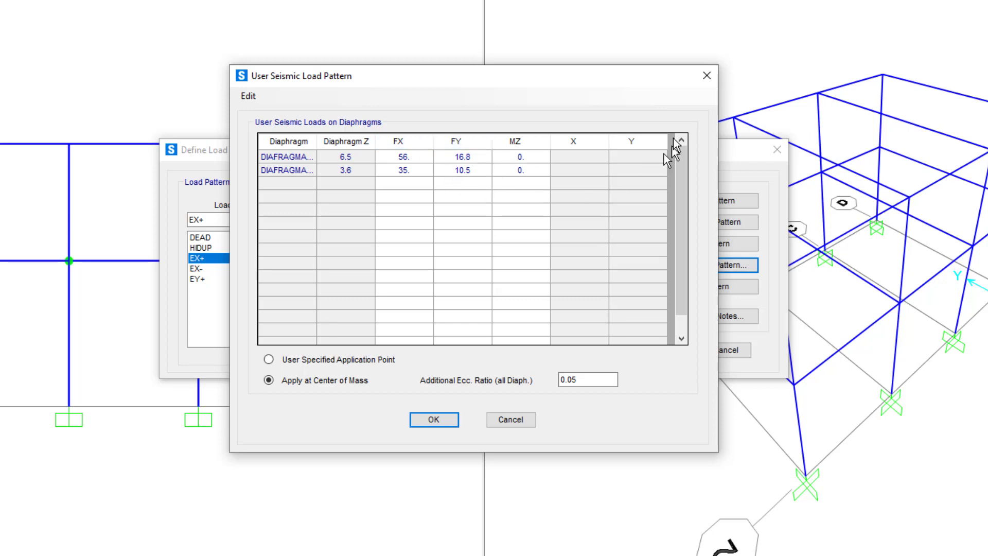
pyautogui.click(707, 76)
pyautogui.click(216, 269)
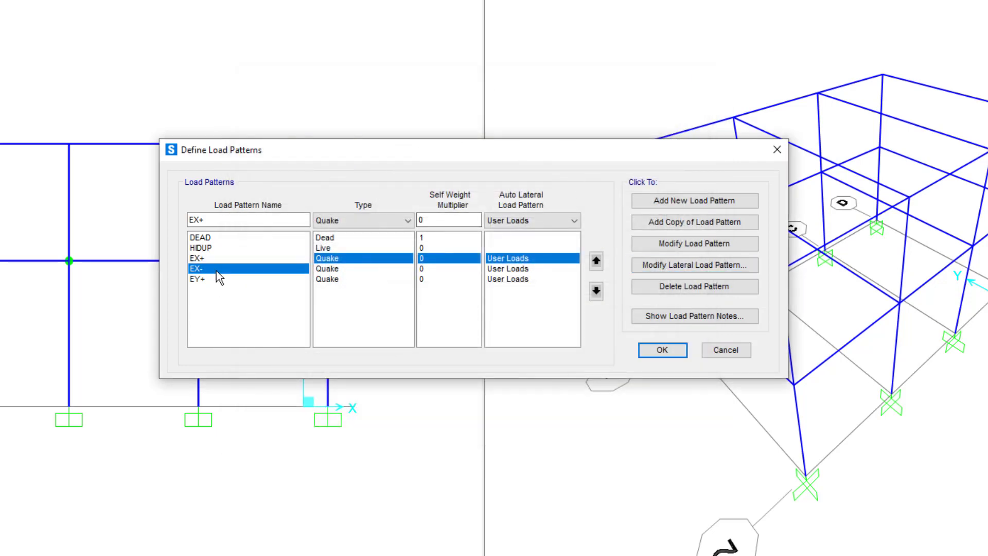
pyautogui.click(700, 266)
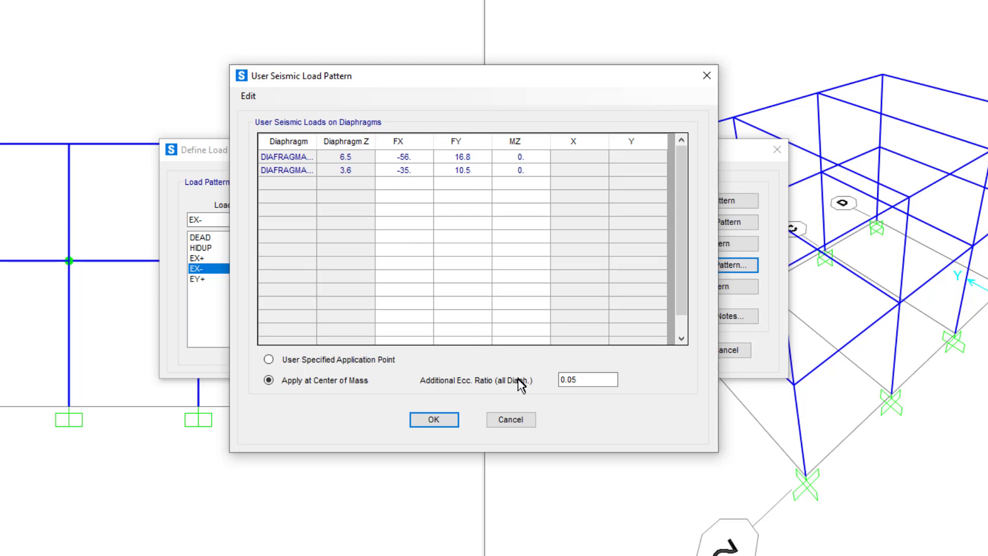
pyautogui.click(512, 420)
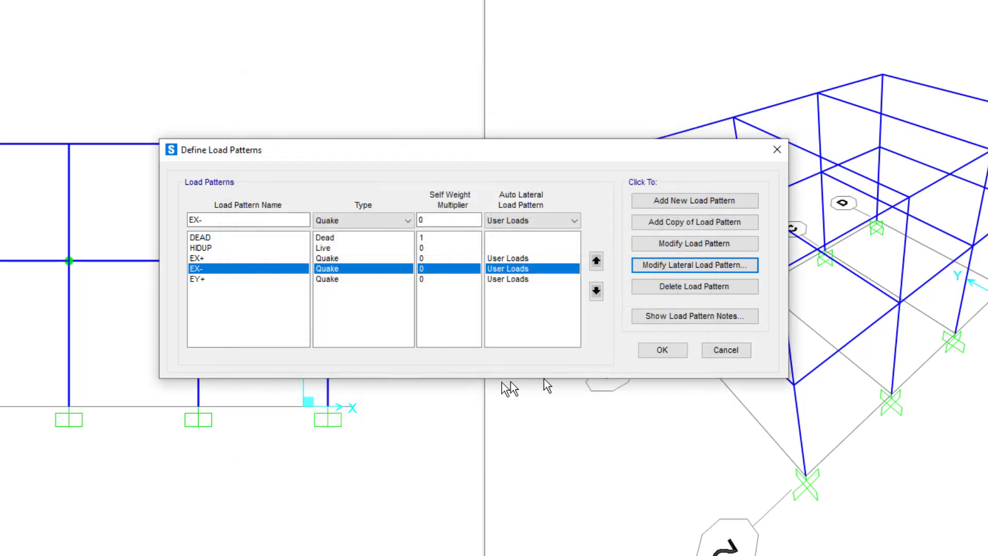
pyautogui.click(664, 352)
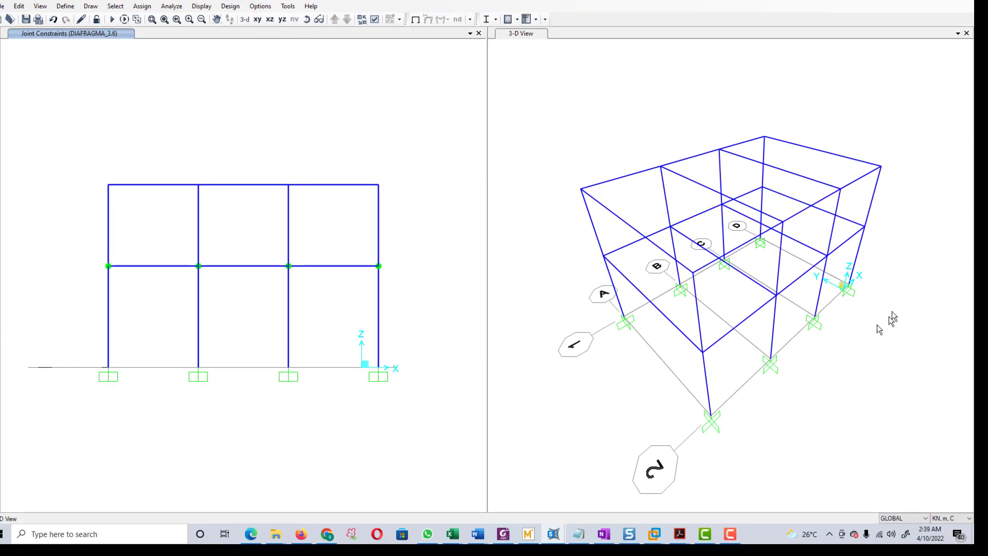
# Step: Create the analysis model and display the EX+ joint element load forces with their values in the 3-D view
pyautogui.click(893, 315)
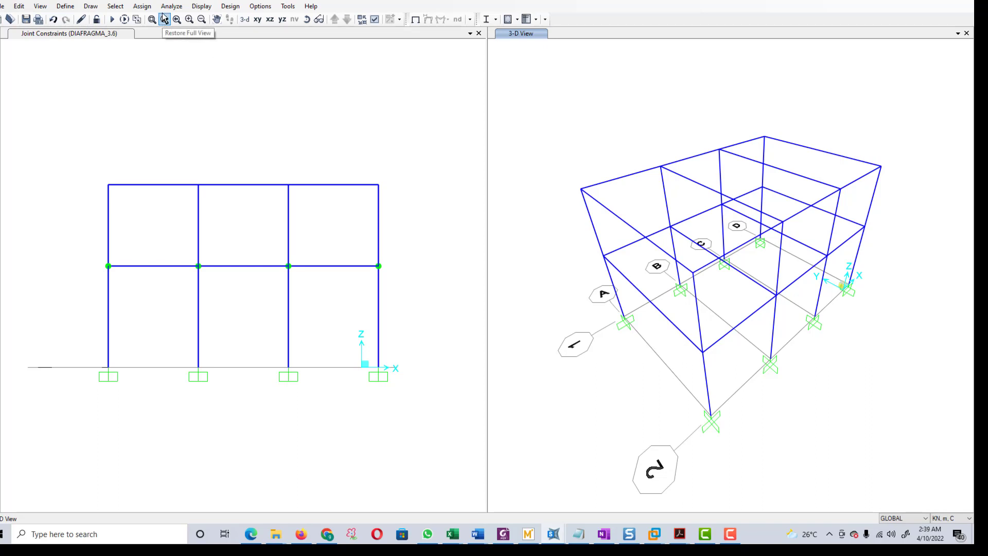
pyautogui.click(208, 9)
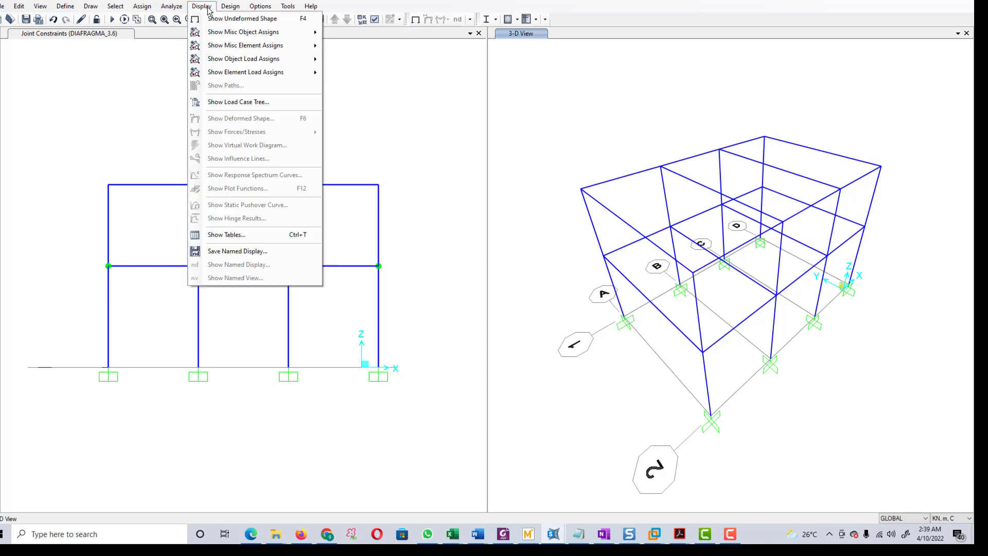
pyautogui.moveTo(230, 76)
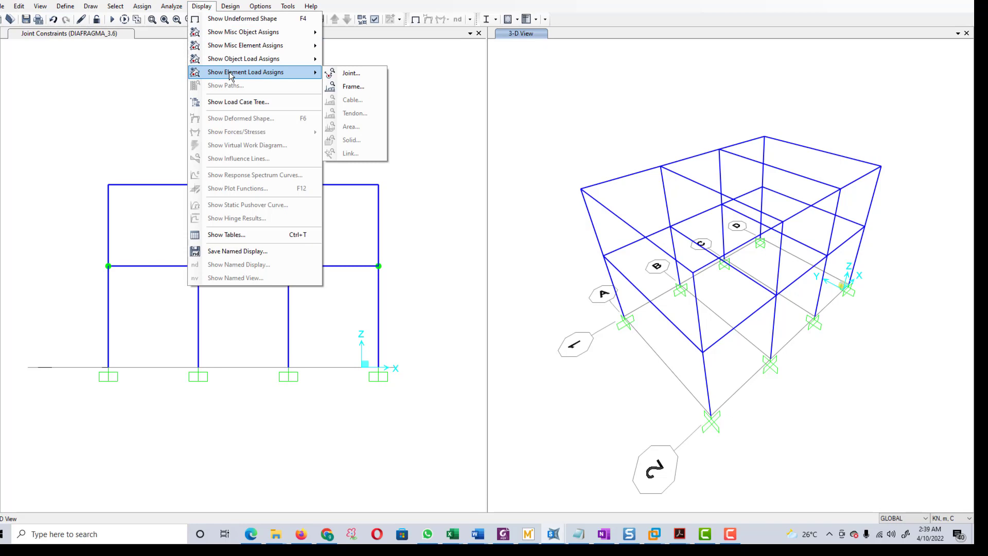
pyautogui.click(347, 75)
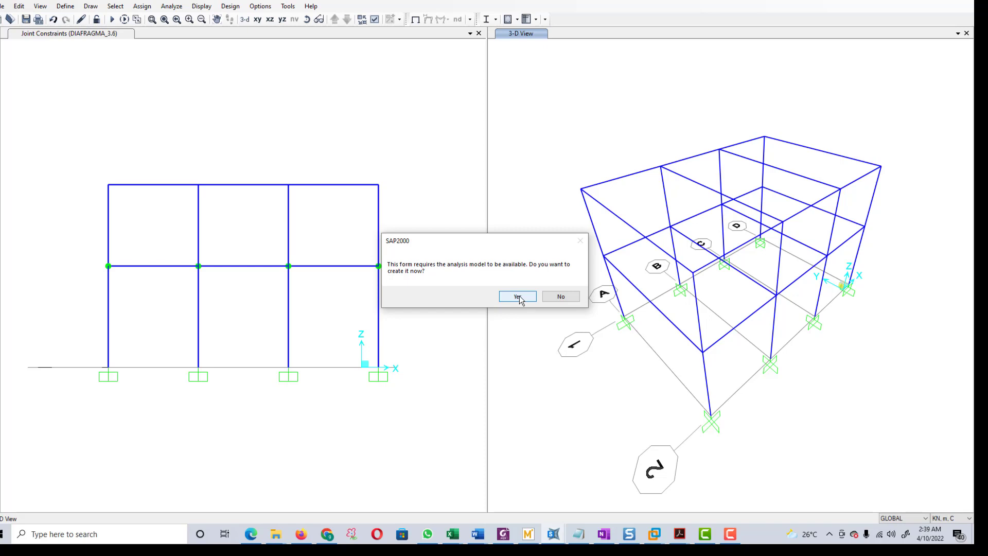
pyautogui.click(517, 296)
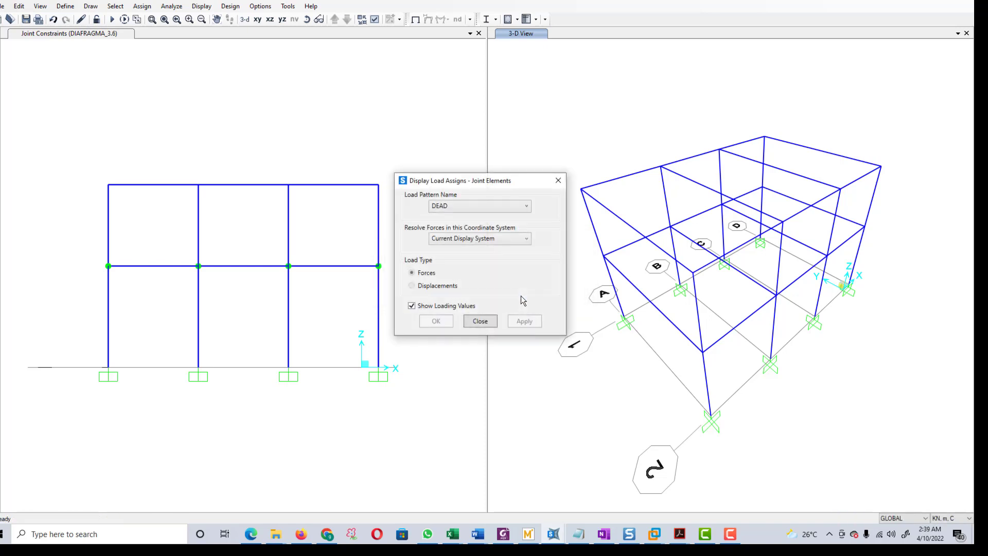
pyautogui.click(530, 207)
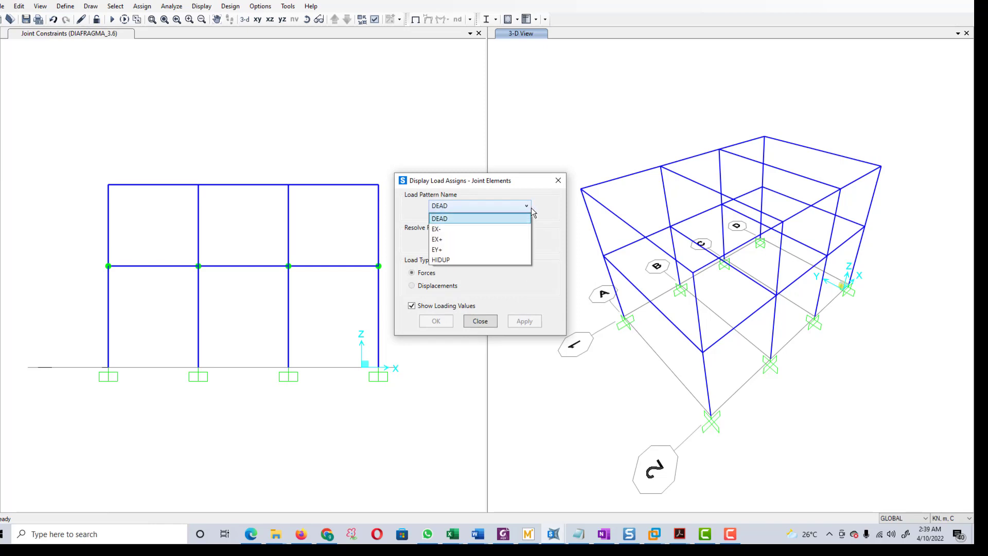
pyautogui.click(501, 240)
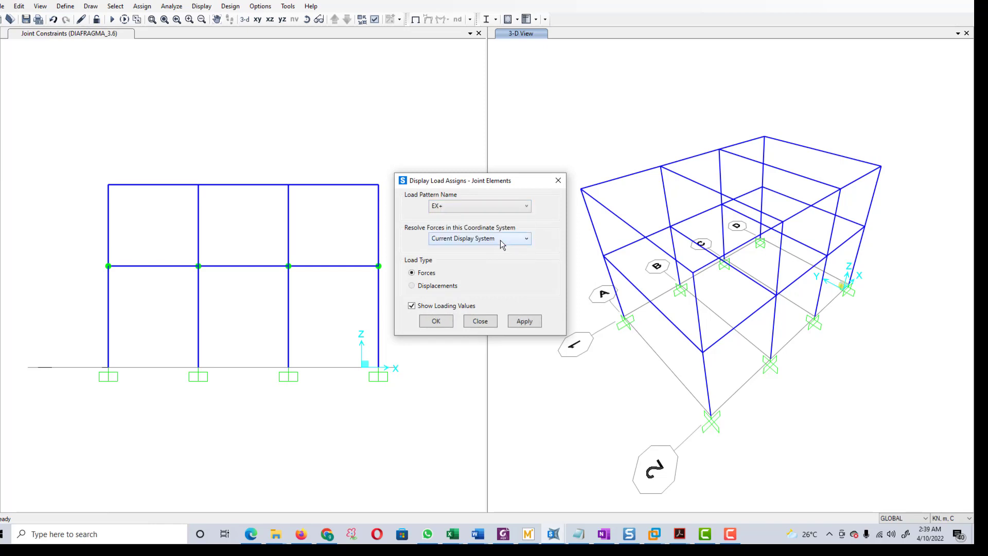
pyautogui.click(533, 323)
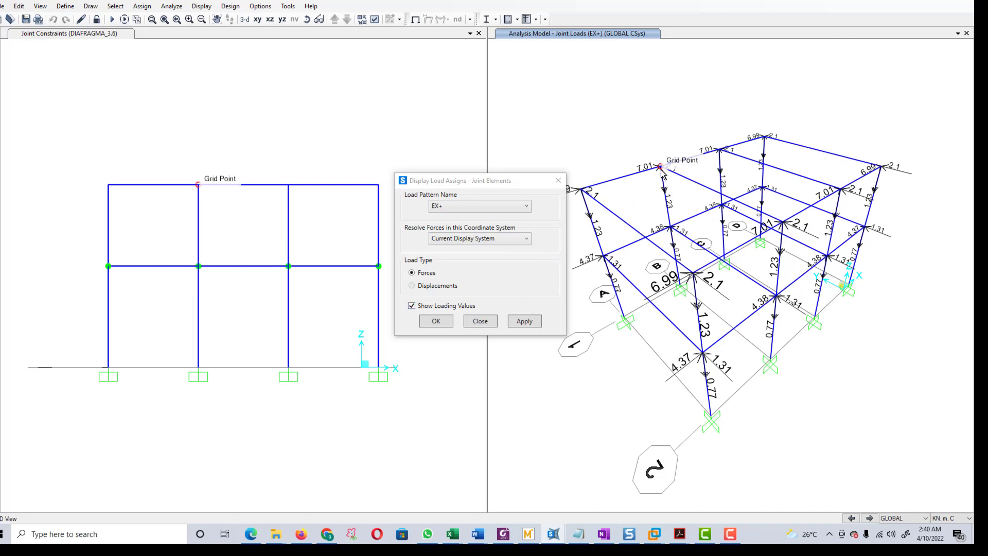
pyautogui.click(436, 322)
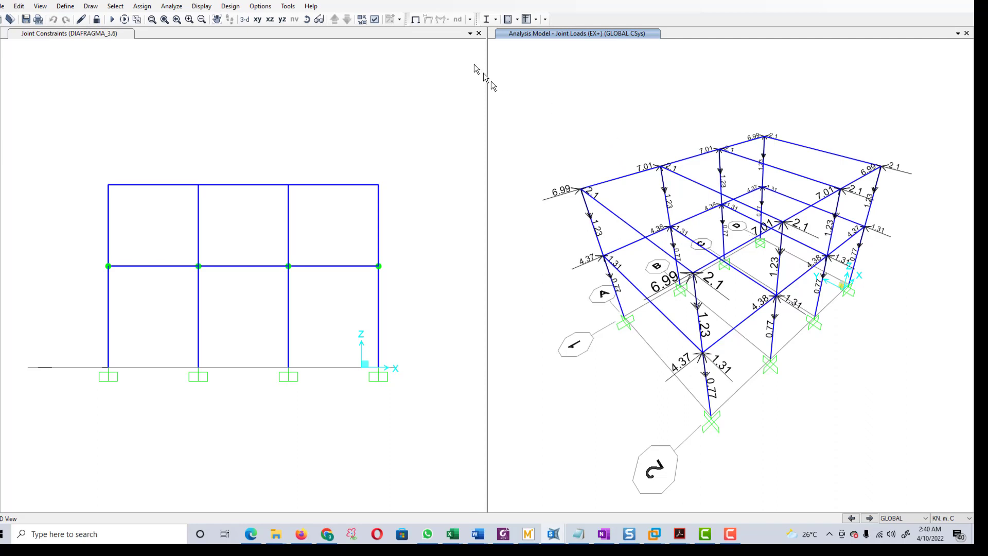
# Step: Examine the EX+ joint loads in XY plan view at the Z 6.5 and Z 3.6 levels, ending at Z 3.6
pyautogui.click(257, 20)
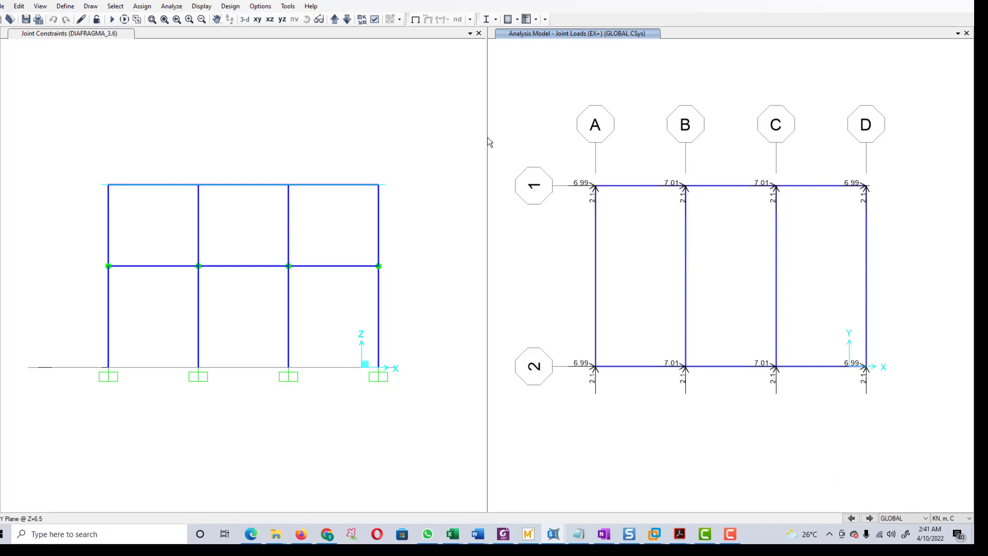
pyautogui.click(334, 18)
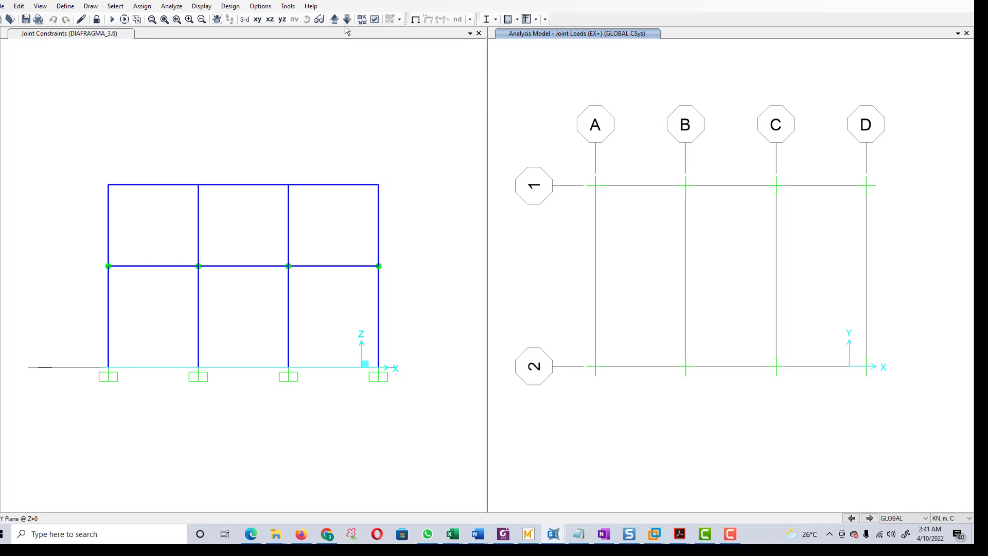
pyautogui.click(337, 21)
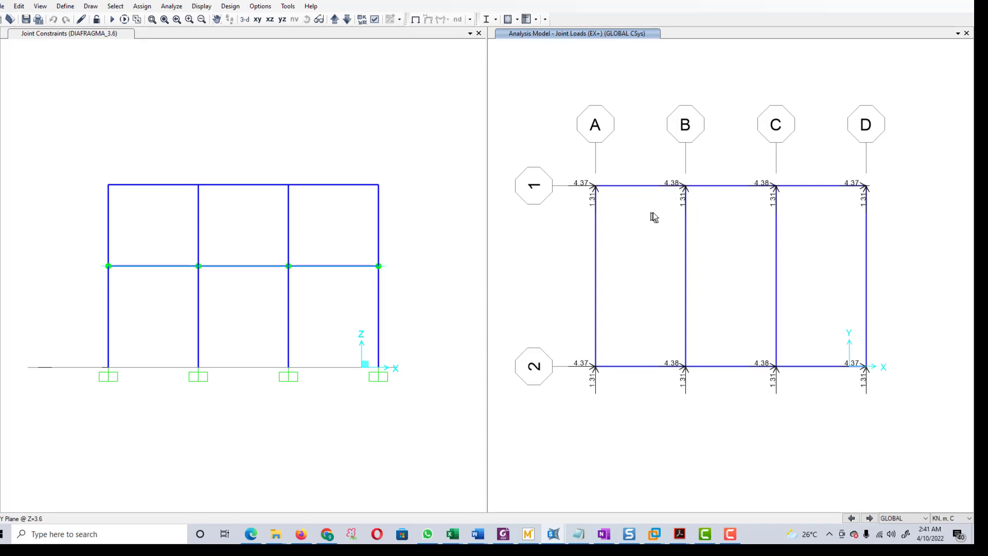
pyautogui.click(335, 20)
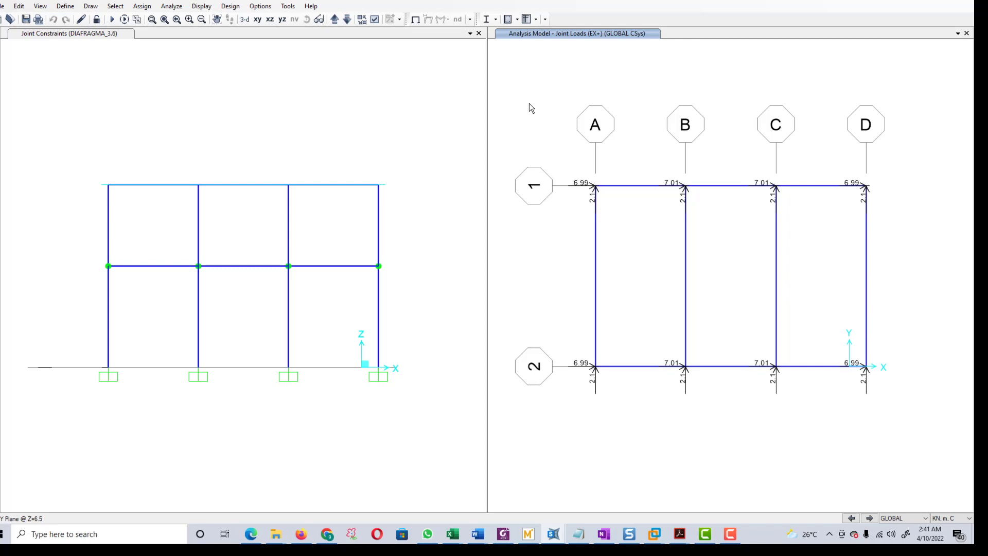
pyautogui.click(348, 20)
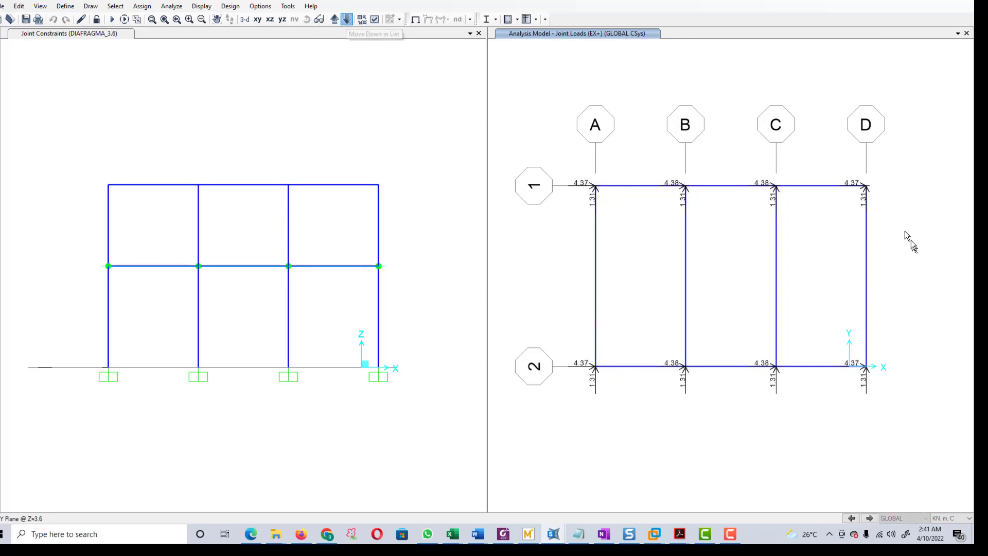